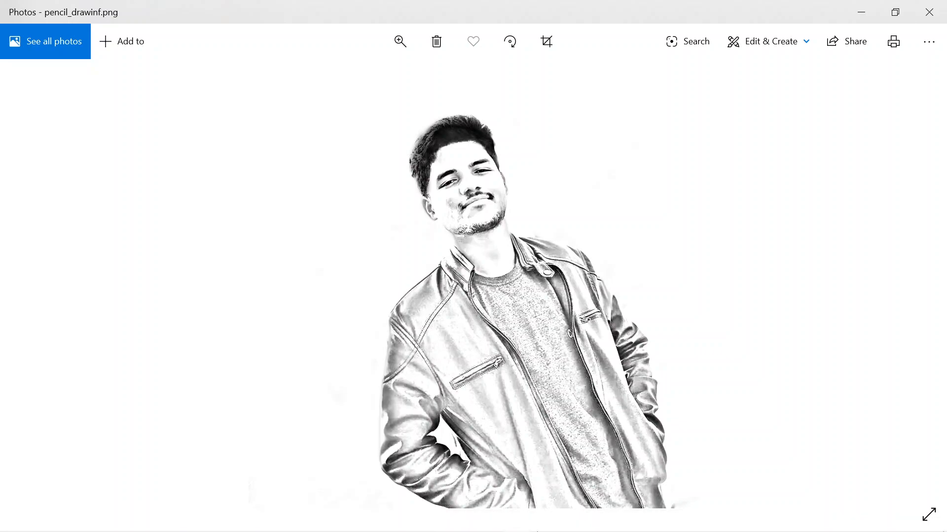
Switch to Photoshop and open the portrait photo lava_cout.jpg.
click(460, 522)
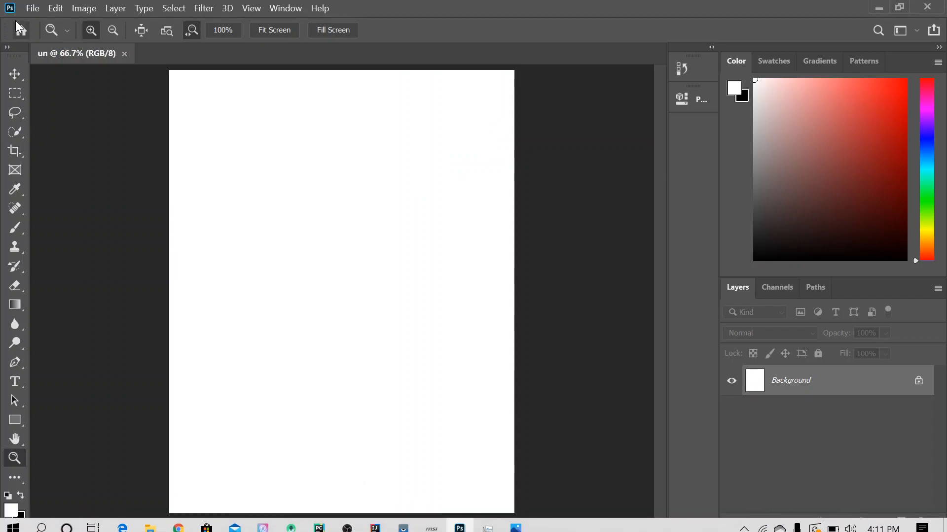
click(28, 10)
click(39, 36)
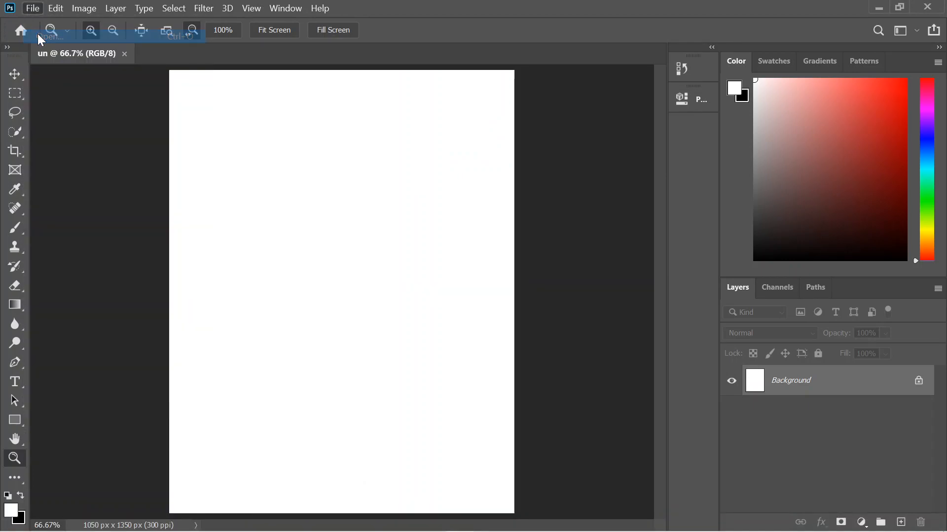
double_click(184, 125)
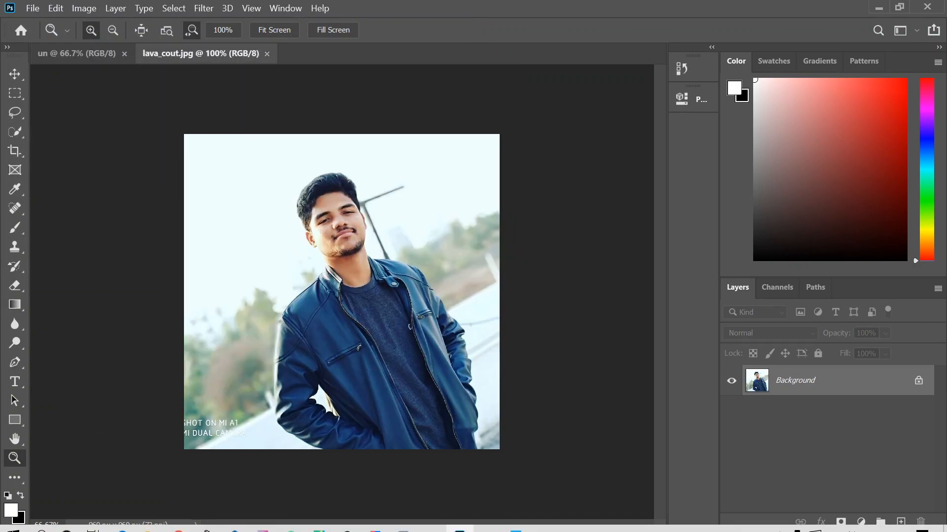
Duplicate the Background layer of the portrait and select the copy, Layer 1.
click(212, 405)
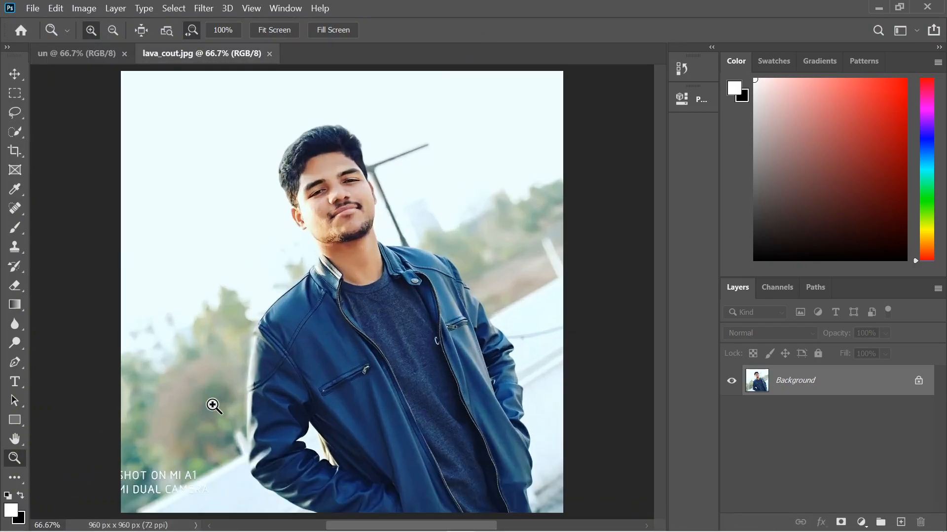
drag(367, 526, 389, 526)
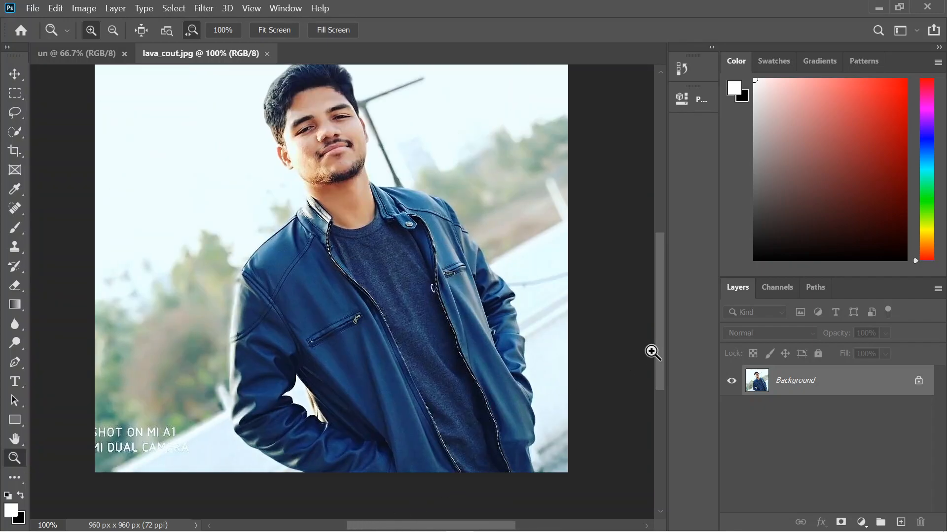
drag(660, 348, 663, 326)
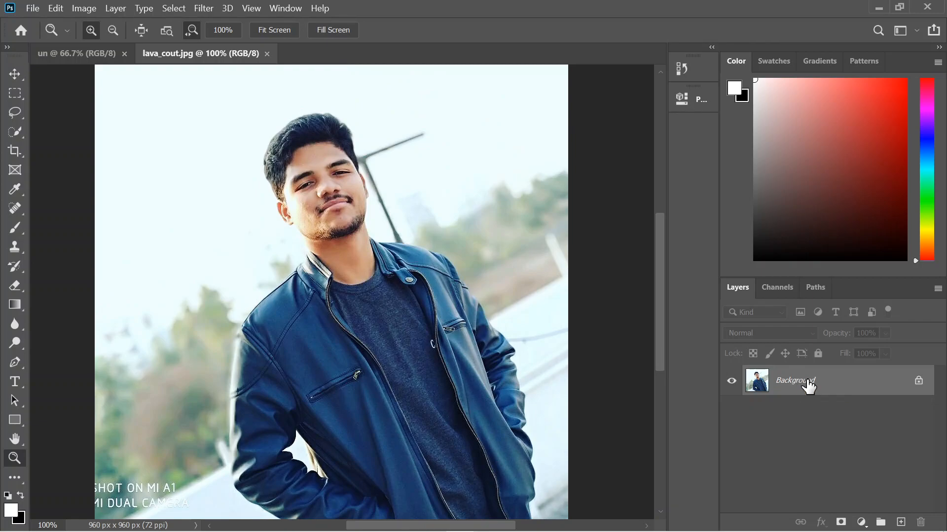
key(ctrl+j)
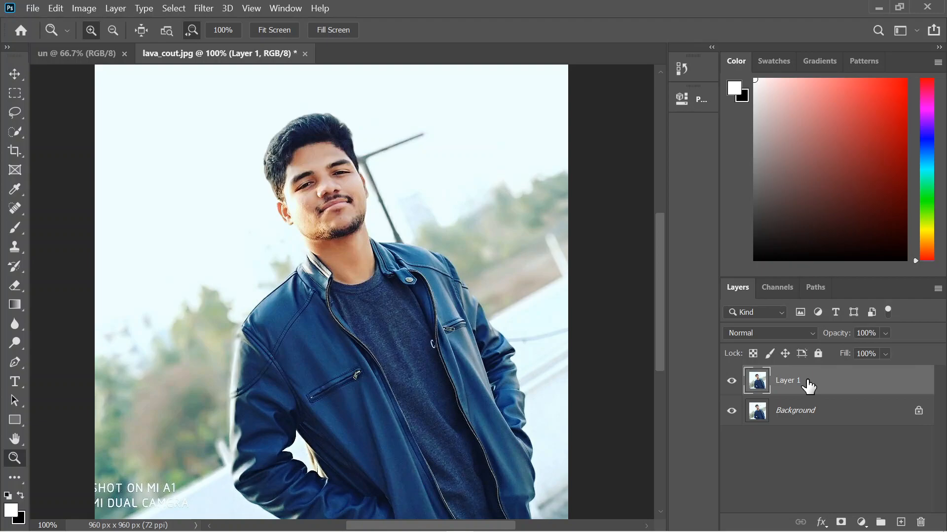
right_click(813, 407)
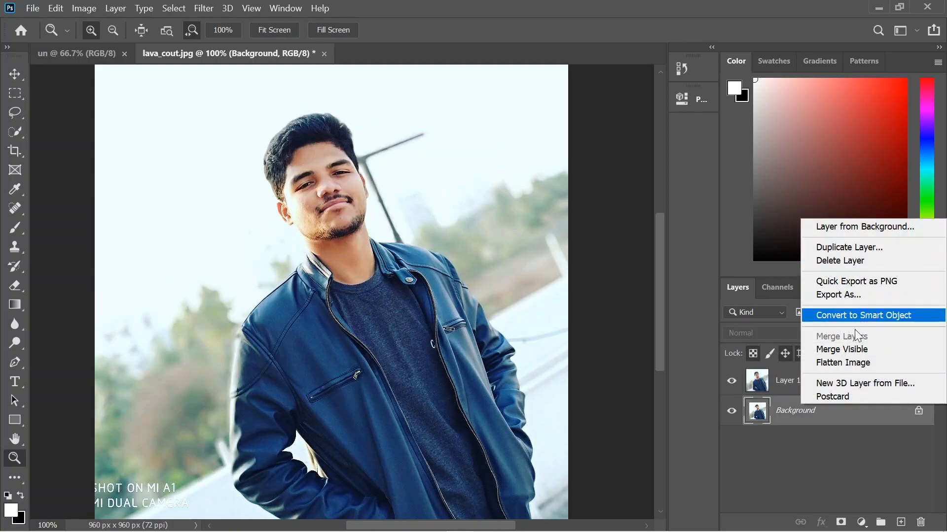
click(857, 440)
click(822, 383)
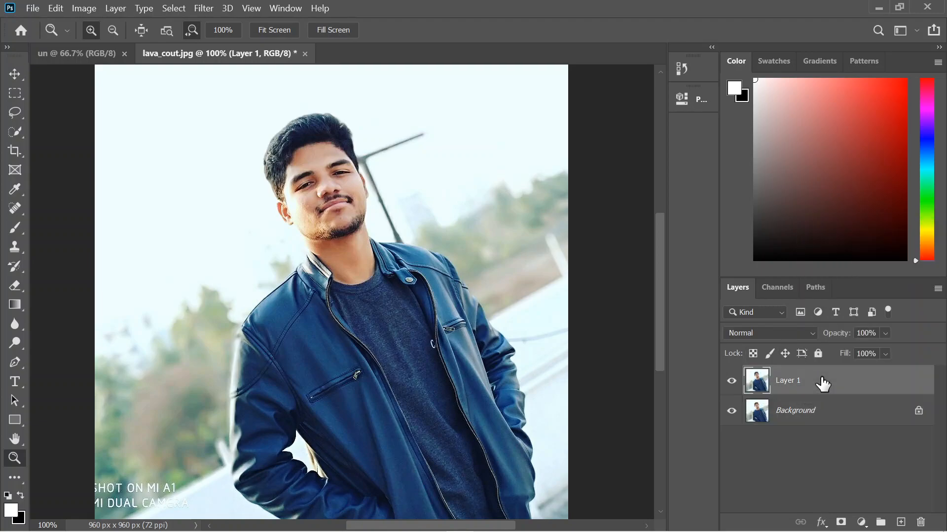
Add a Hue/Saturation adjustment layer above Layer 1 with Saturation set to -100.
click(863, 526)
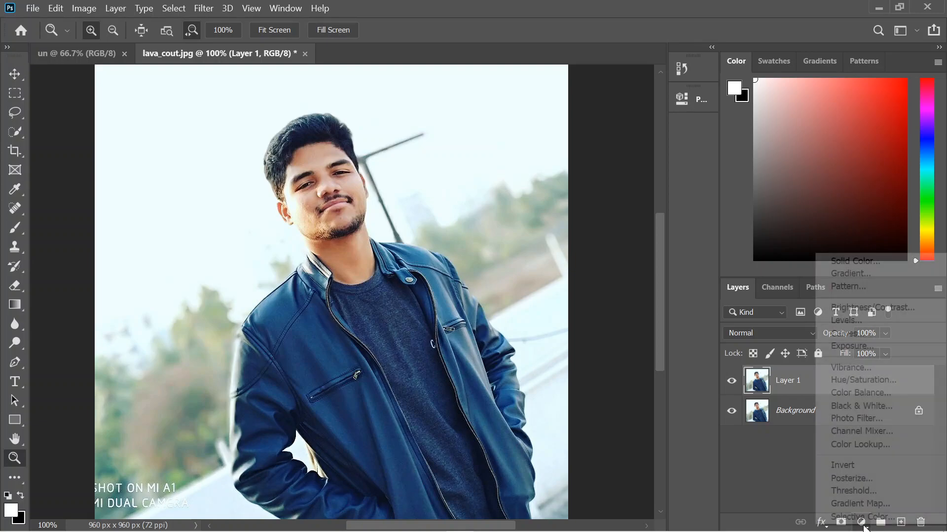
click(855, 381)
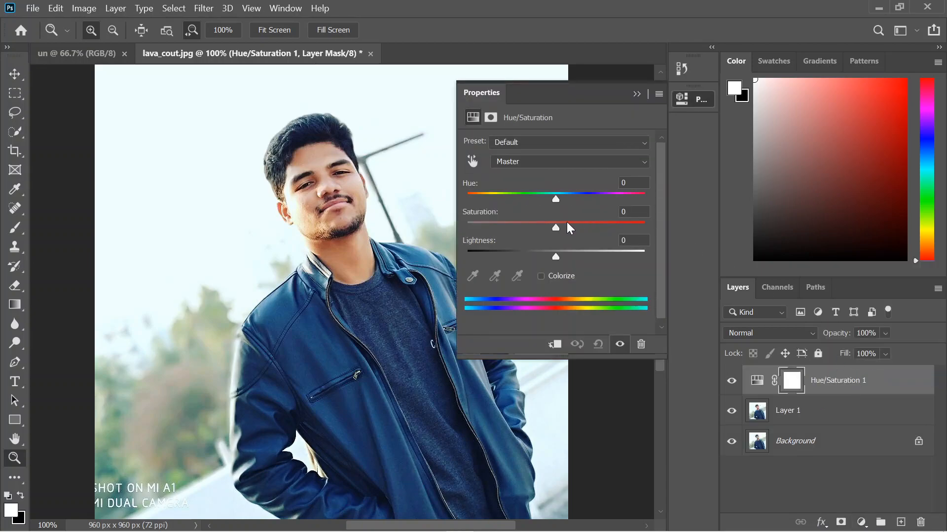
drag(557, 224, 459, 226)
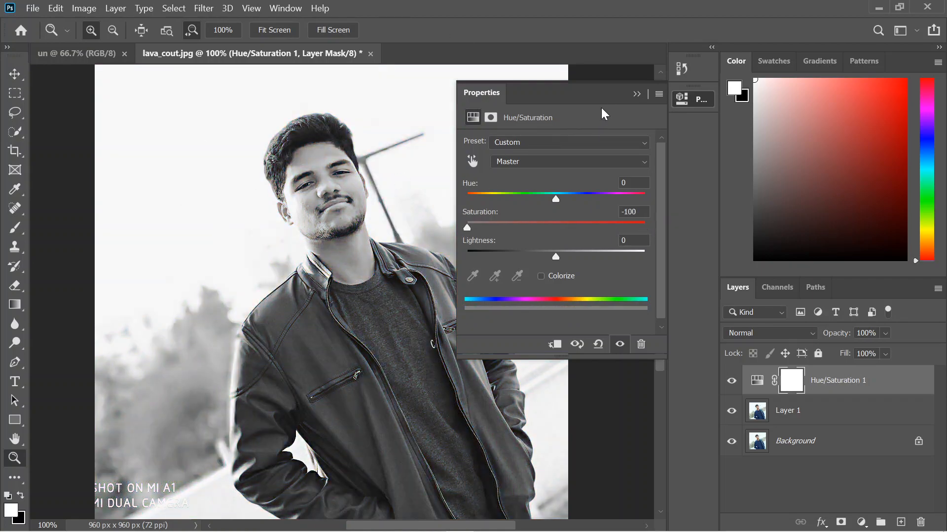
click(636, 93)
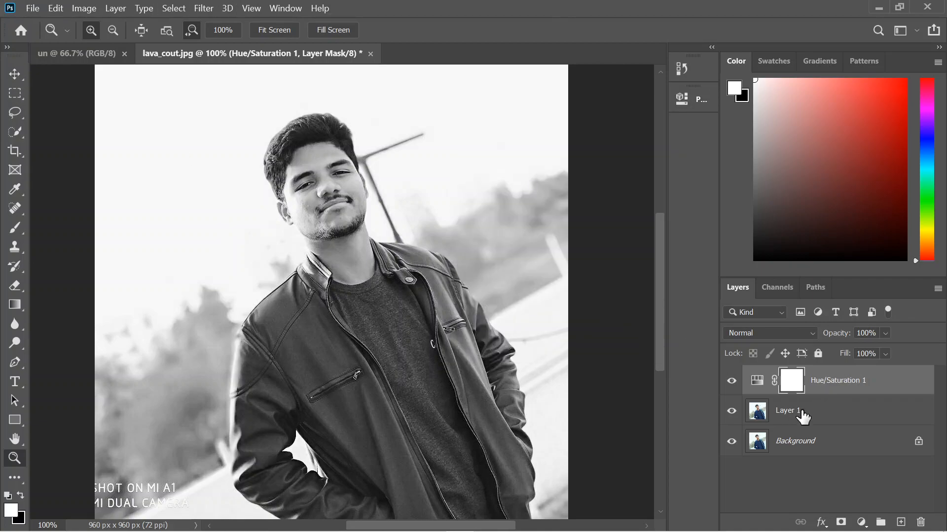
Set Layer 1's blend mode to Color Dodge and invert its colors.
click(822, 416)
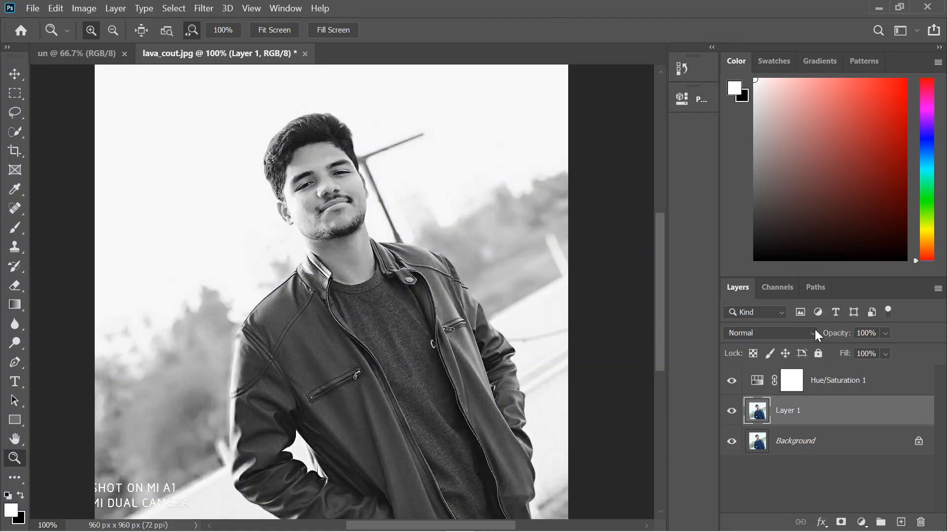
click(813, 332)
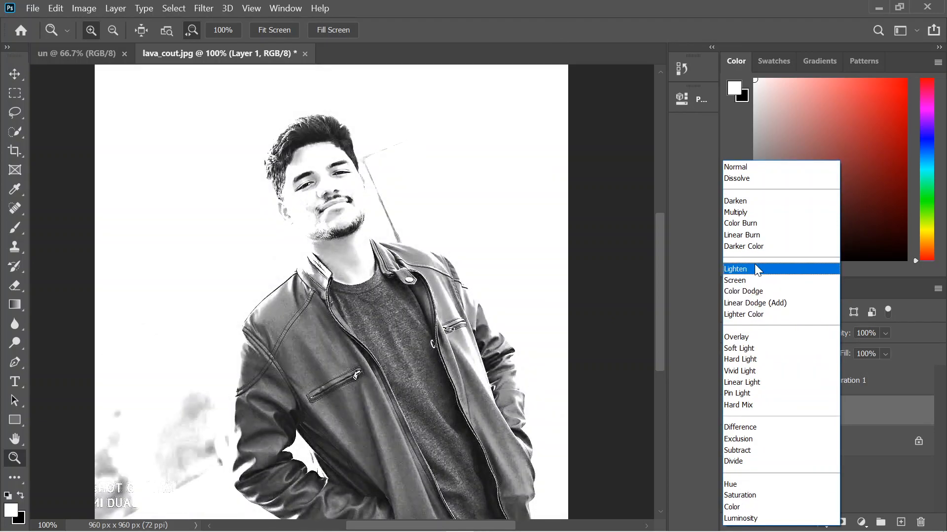
click(760, 290)
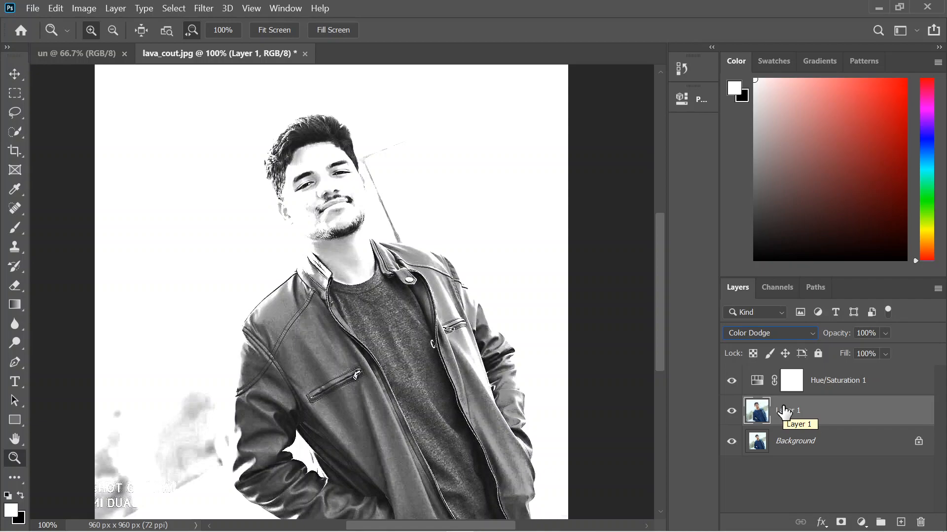
key(ctrl+i)
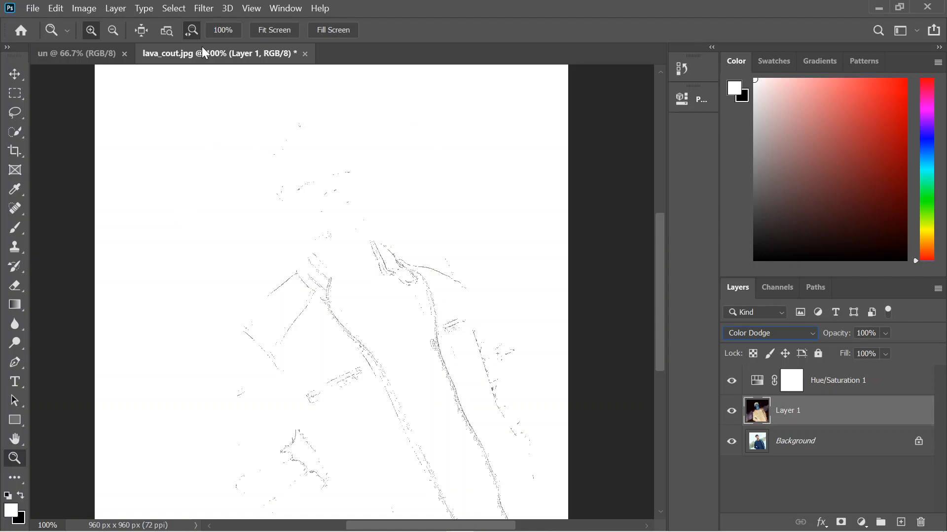
Apply a Gaussian Blur with a 30.9-pixel radius to Layer 1.
click(204, 8)
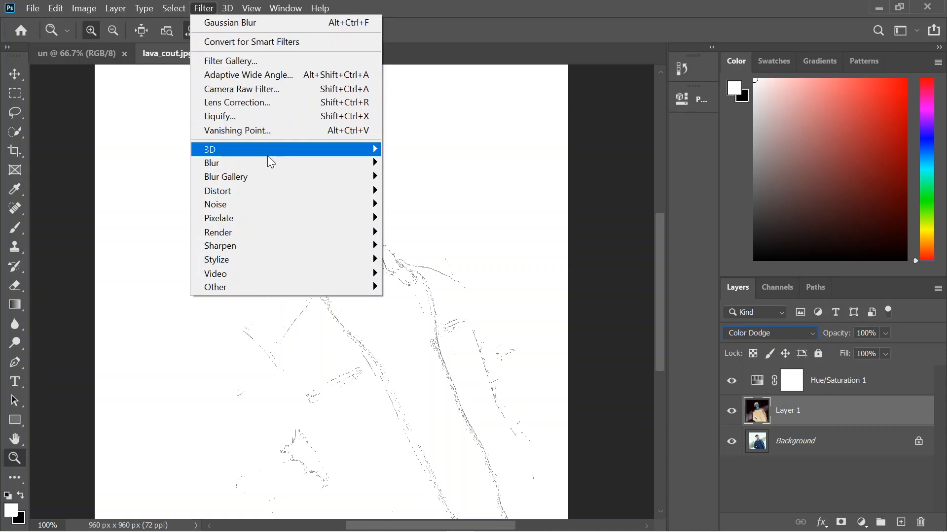
mouse_move(351, 162)
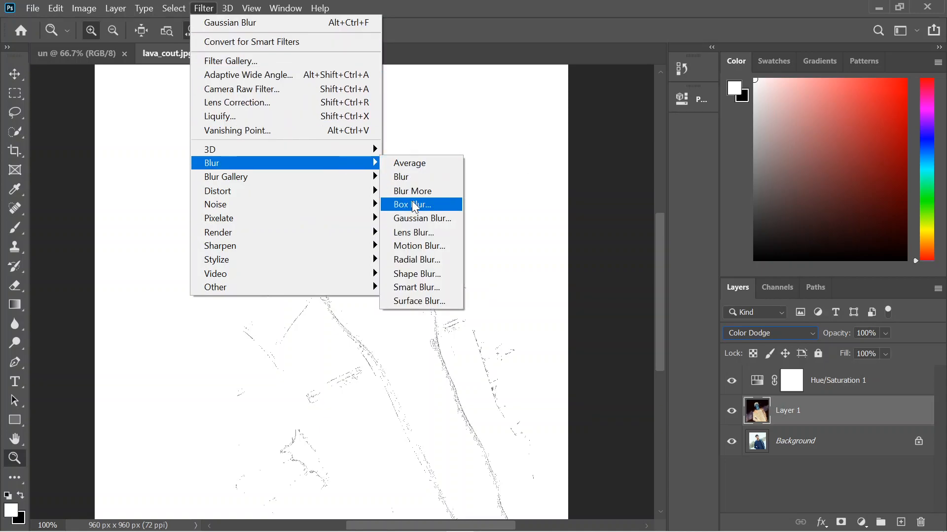
click(419, 218)
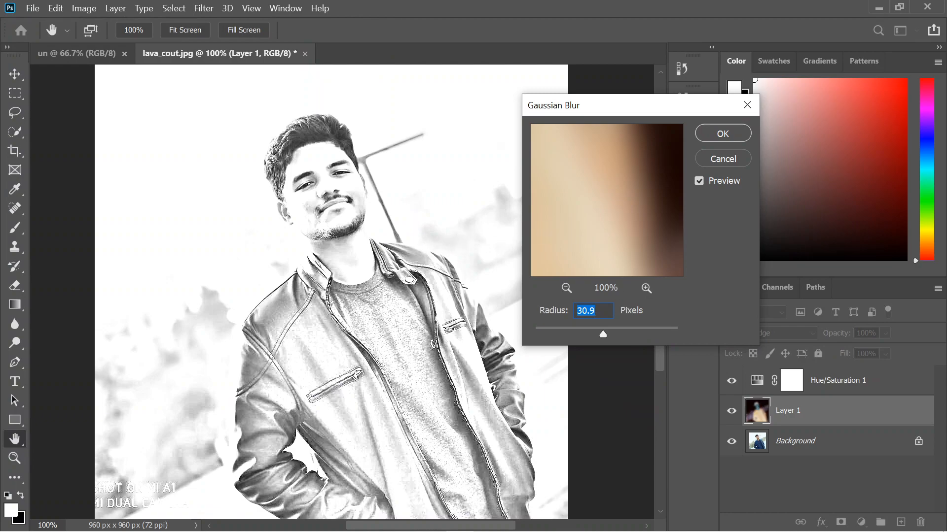
drag(543, 332, 560, 333)
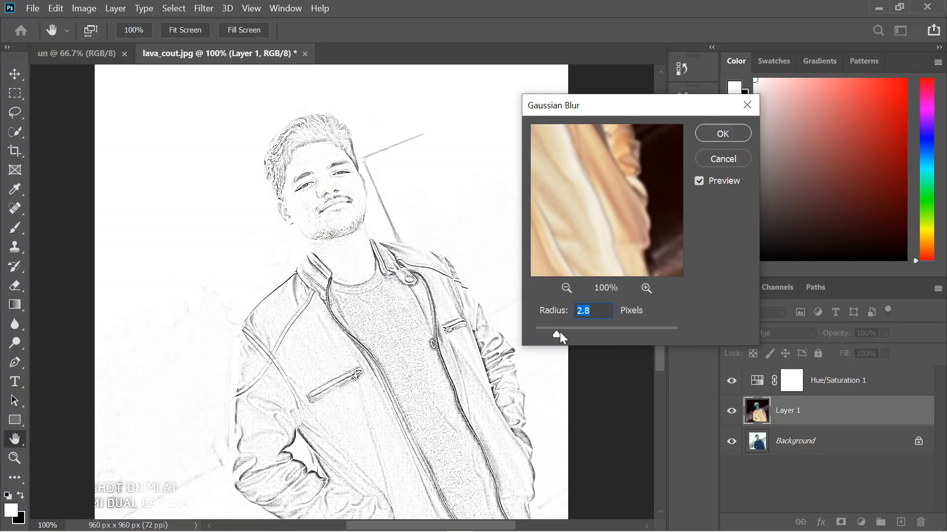
click(575, 332)
drag(585, 330, 602, 329)
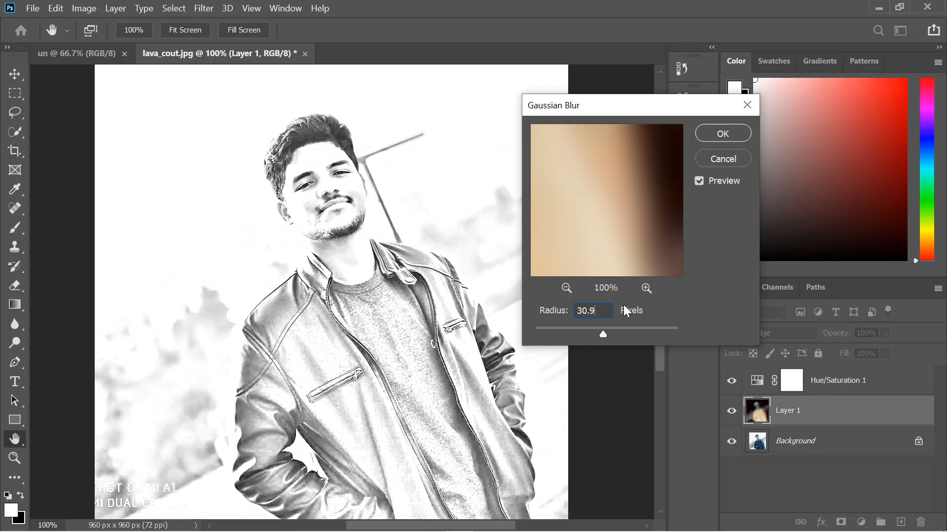
key(z)
click(724, 133)
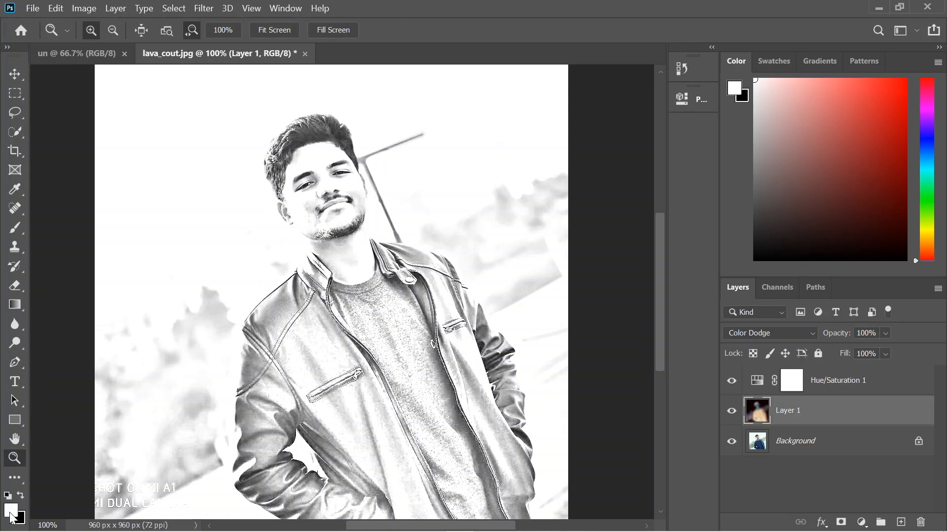
Make black the foreground color and activate the Brush tool for painting on Layer 1.
click(22, 496)
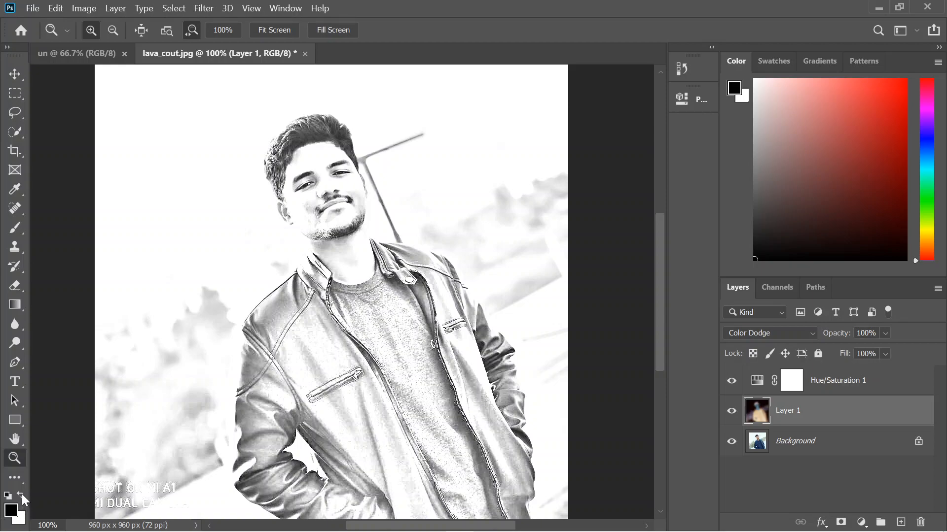
click(22, 494)
click(21, 496)
click(21, 271)
drag(23, 235, 74, 226)
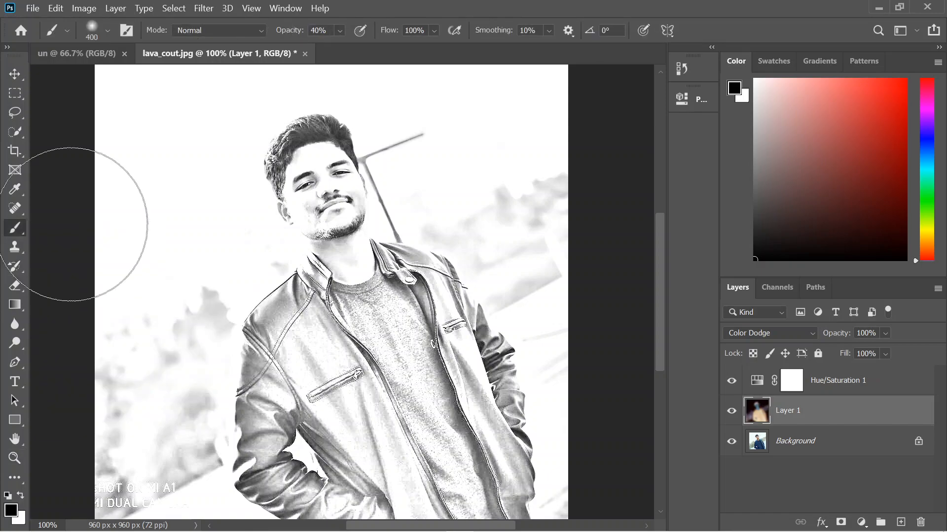
click(106, 31)
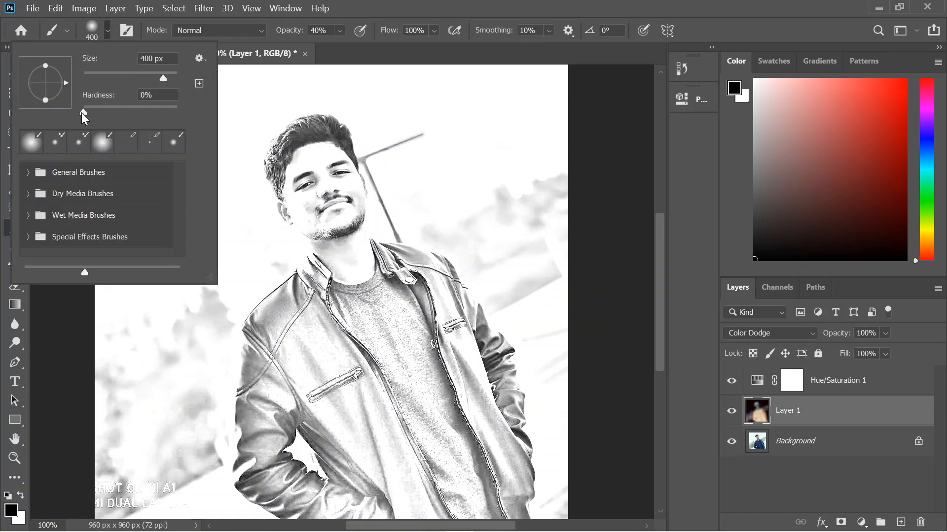
click(247, 68)
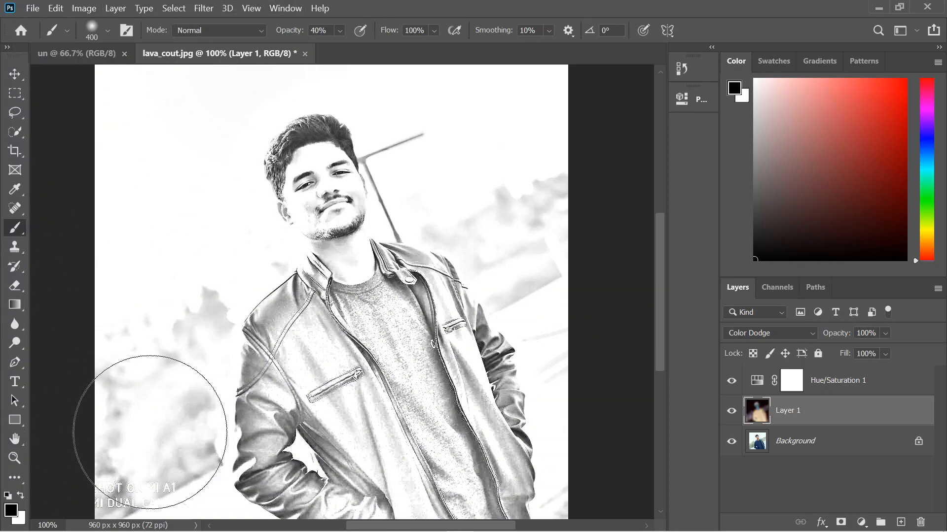
Paint black over the jacket and background on Layer 1, and undo the last brush strokes.
click(141, 429)
mouse_move(260, 412)
mouse_down()
mouse_move(270, 371)
mouse_move(317, 350)
mouse_move(443, 334)
mouse_move(428, 342)
mouse_move(488, 487)
mouse_up()
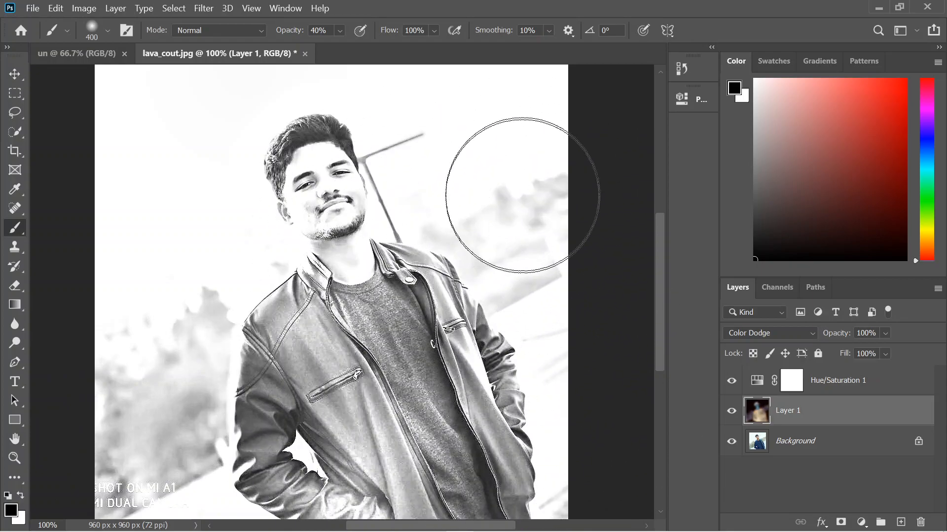
key(ctrl+z)
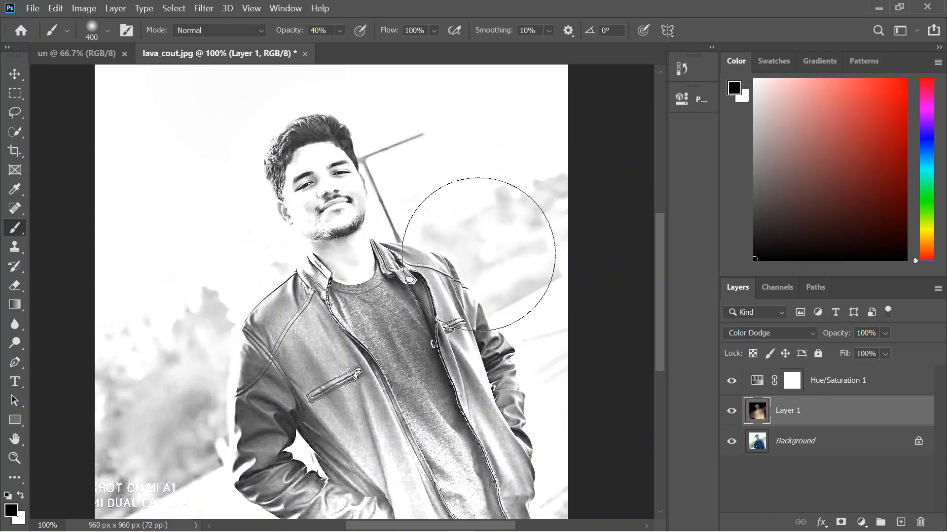
key(ctrl+z)
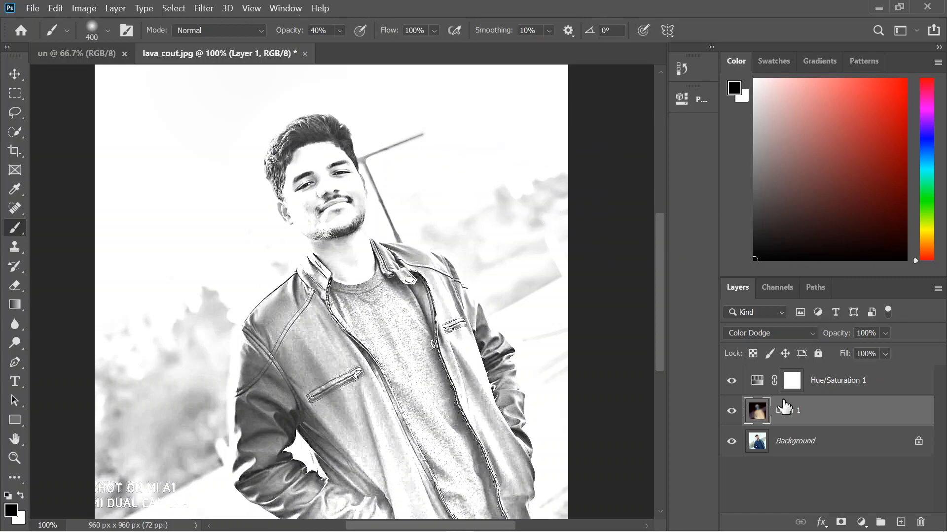
Add a Levels adjustment layer above Layer 1 with the black input level set to 67.
click(861, 524)
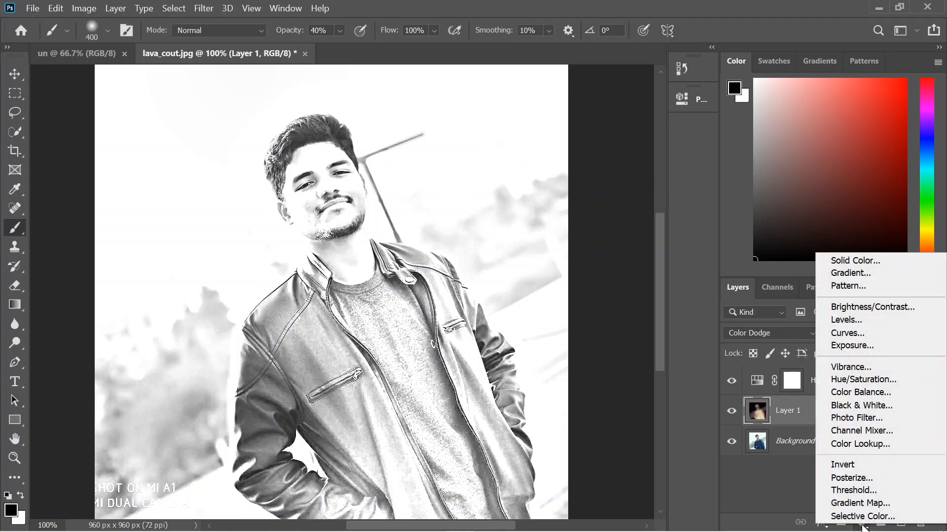
click(868, 319)
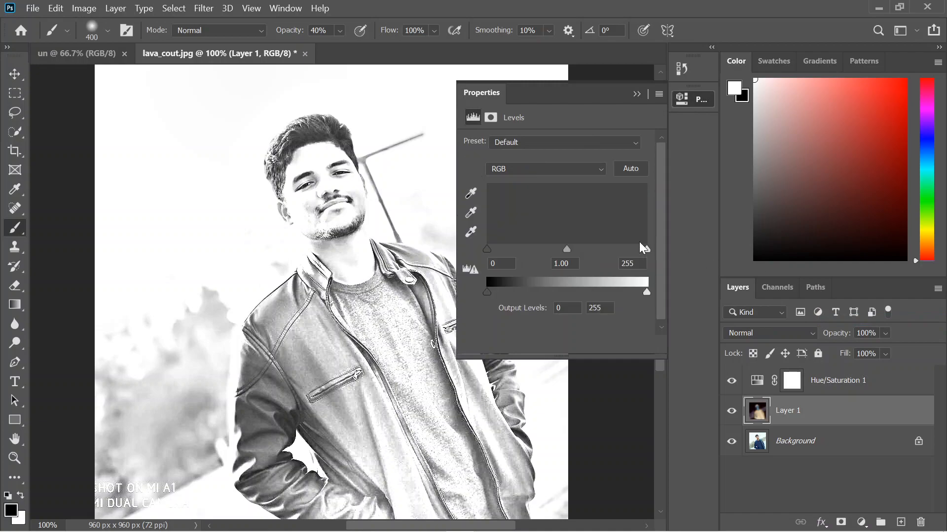
drag(488, 247, 529, 246)
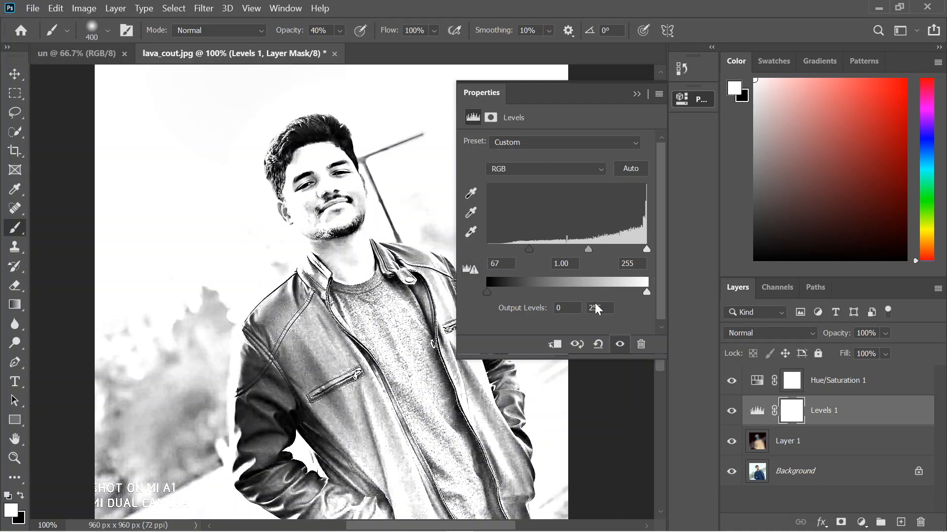
click(645, 95)
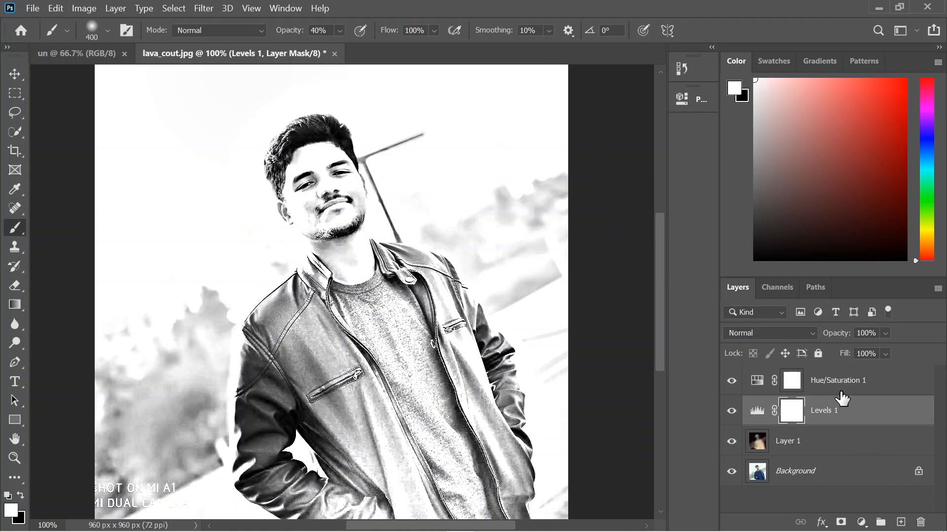
Swap the foreground color to black and stamp all visible layers into a new layer above the Levels adjustment.
key(x)
key(ctrl+shift+alt+e)
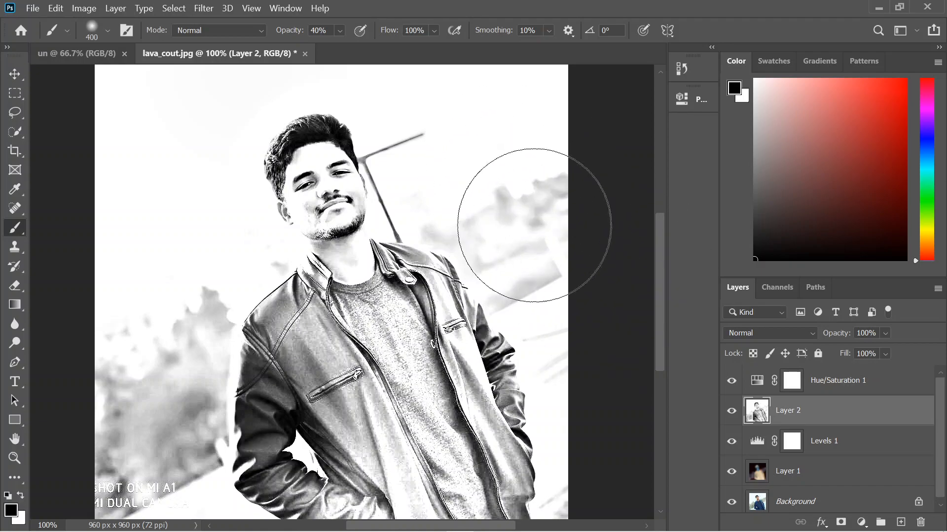
Make white the foreground color and set the brush to 40 px with 100% hardness and 100% opacity.
click(19, 493)
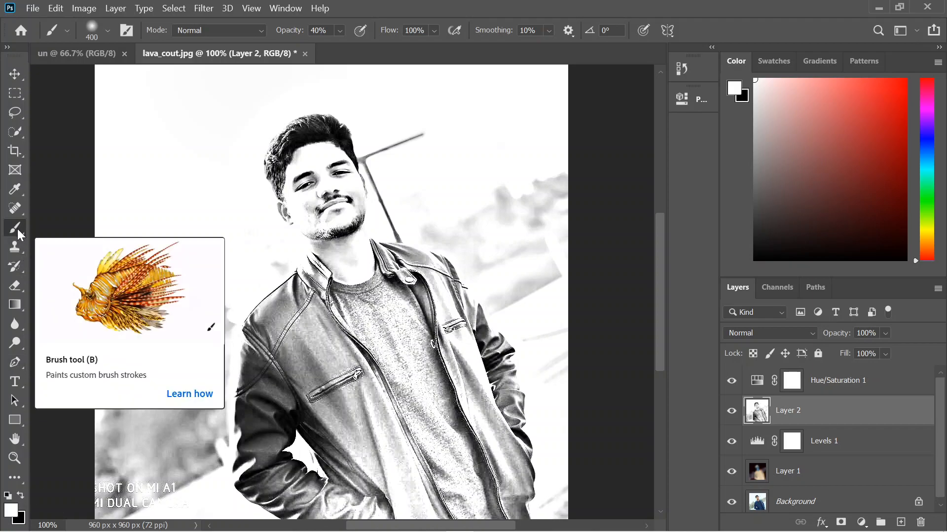
click(108, 30)
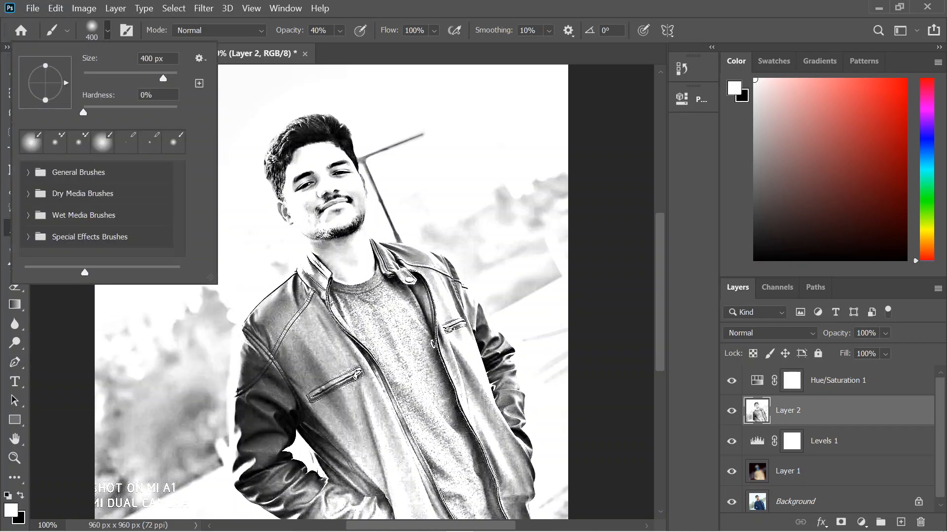
key(BackSpace)
text(10)
key(Return)
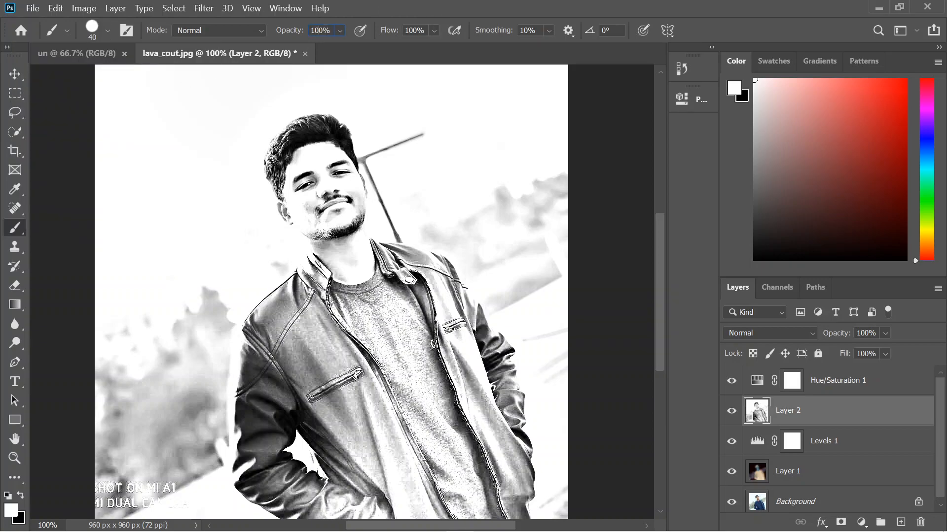
Paint white over the background and watermark around the man on Layer 2, enlarging the brush to 80 px.
mouse_move(486, 150)
mouse_down()
mouse_move(525, 196)
mouse_move(587, 183)
mouse_move(578, 186)
mouse_move(566, 159)
mouse_move(551, 178)
mouse_move(513, 152)
mouse_move(508, 202)
mouse_move(546, 299)
mouse_move(531, 345)
mouse_move(539, 382)
mouse_move(562, 303)
mouse_move(573, 306)
mouse_move(525, 249)
mouse_move(483, 173)
mouse_move(492, 241)
mouse_move(530, 306)
mouse_move(532, 294)
mouse_move(508, 295)
mouse_move(505, 309)
mouse_move(469, 206)
mouse_move(483, 303)
mouse_move(516, 273)
mouse_move(495, 282)
mouse_move(492, 258)
mouse_move(516, 231)
mouse_move(544, 224)
mouse_move(574, 259)
mouse_move(552, 229)
mouse_move(533, 249)
mouse_move(512, 210)
mouse_up()
key(ctrl+z)
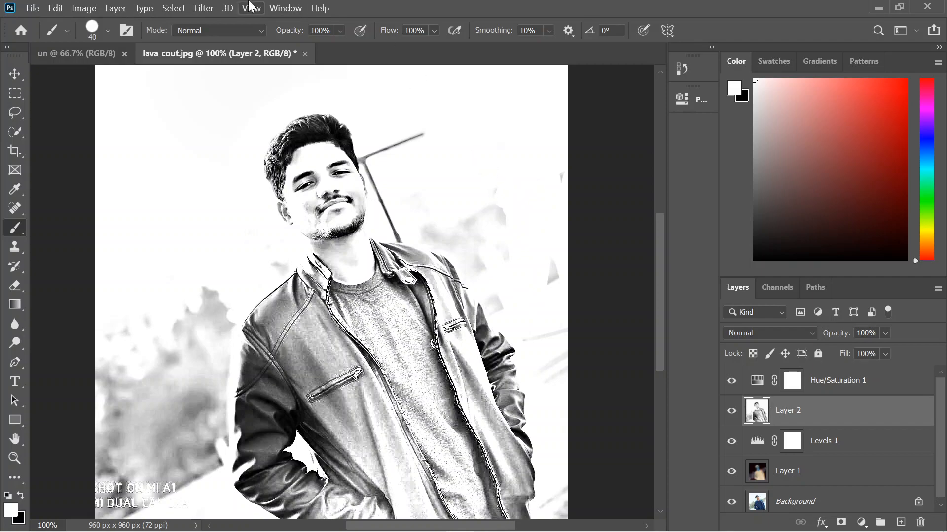
click(108, 31)
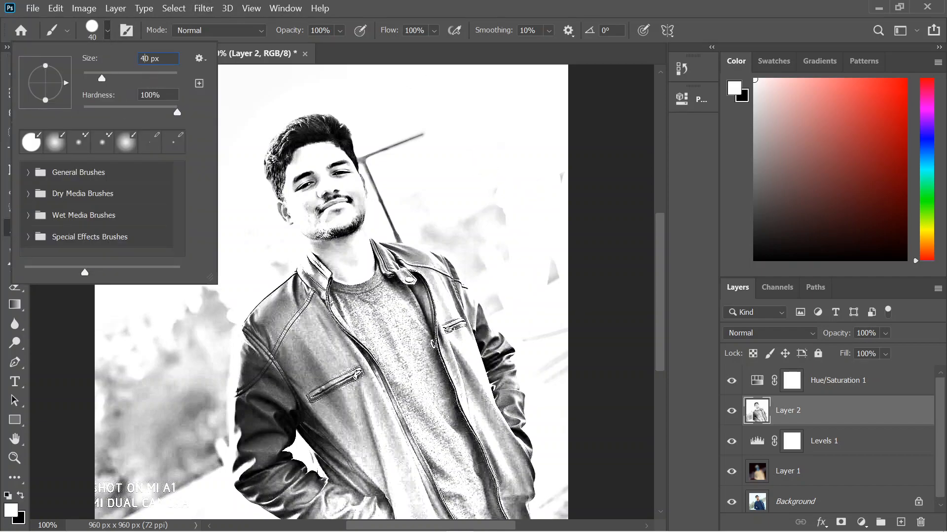
text(8)
key(Return)
mouse_move(134, 374)
mouse_down()
mouse_move(123, 414)
mouse_move(99, 355)
mouse_move(86, 468)
mouse_move(99, 498)
mouse_move(147, 516)
mouse_move(142, 405)
mouse_move(186, 303)
mouse_move(195, 293)
mouse_move(200, 306)
mouse_move(195, 397)
mouse_move(179, 415)
mouse_move(175, 490)
mouse_move(190, 498)
mouse_move(218, 302)
mouse_move(274, 256)
mouse_up()
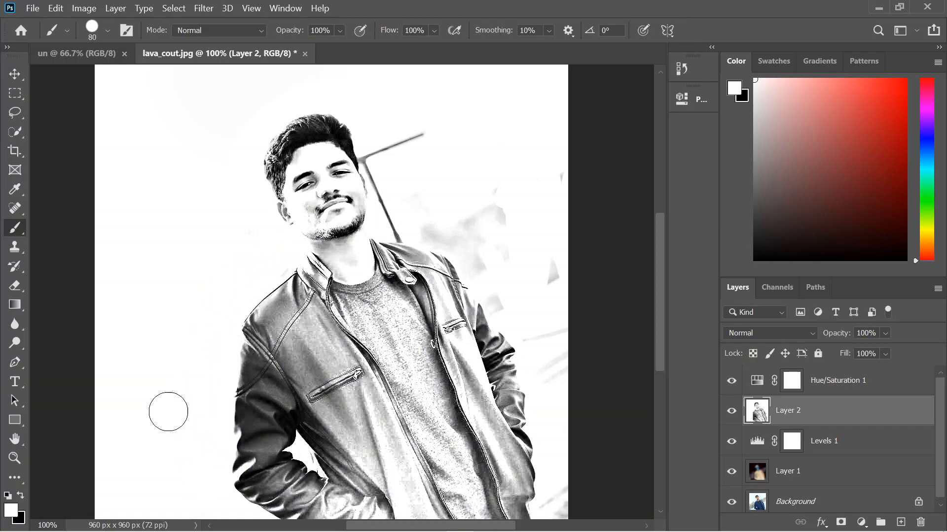
mouse_move(427, 215)
mouse_down()
mouse_move(474, 228)
mouse_move(506, 192)
mouse_move(451, 149)
mouse_move(415, 134)
mouse_move(391, 160)
mouse_move(381, 150)
mouse_move(398, 217)
mouse_move(470, 241)
mouse_move(509, 295)
mouse_move(573, 226)
mouse_move(569, 308)
mouse_move(550, 104)
mouse_move(565, 370)
mouse_move(542, 322)
mouse_move(533, 327)
mouse_move(558, 421)
mouse_move(559, 503)
mouse_up()
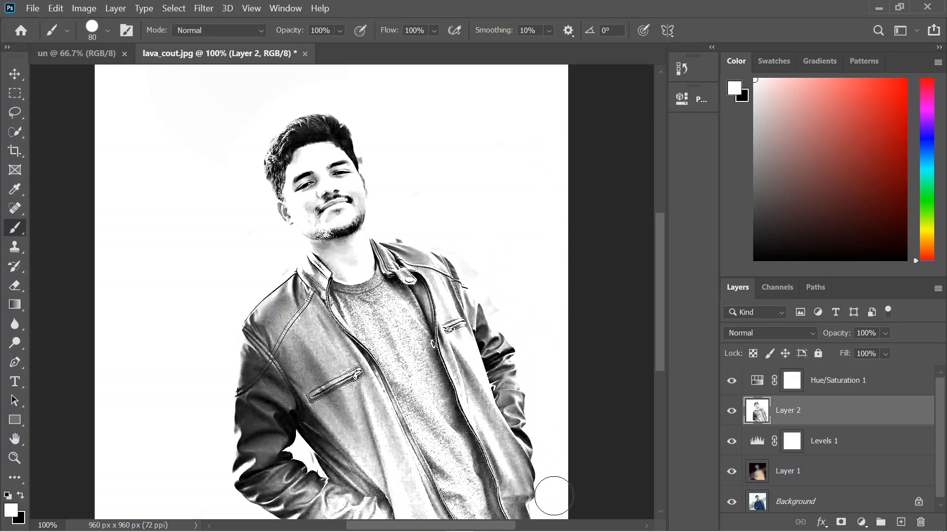
Lower the brush opacity to 40% and paint white over the remaining grey smudges beside the jacket's shoulder.
click(340, 31)
click(325, 47)
mouse_move(509, 241)
mouse_down()
mouse_move(518, 320)
mouse_move(508, 290)
mouse_move(515, 313)
mouse_move(498, 297)
mouse_move(508, 305)
mouse_move(498, 272)
mouse_move(513, 296)
mouse_move(494, 251)
mouse_move(500, 274)
mouse_up()
key(ctrl+z)
drag(467, 260, 509, 307)
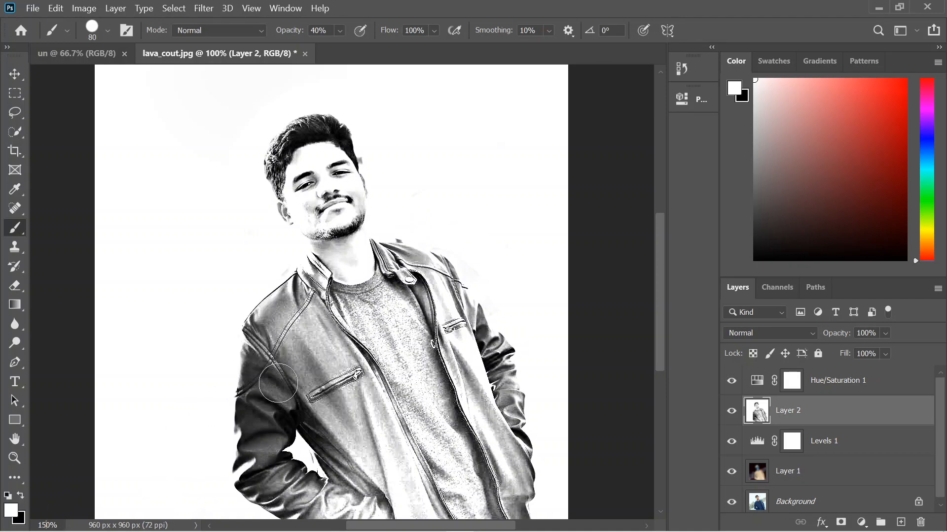
key(ctrl+plus)
mouse_move(562, 273)
mouse_down()
mouse_move(513, 222)
mouse_move(430, 210)
mouse_move(444, 198)
mouse_move(427, 203)
mouse_move(436, 187)
mouse_move(484, 196)
mouse_up()
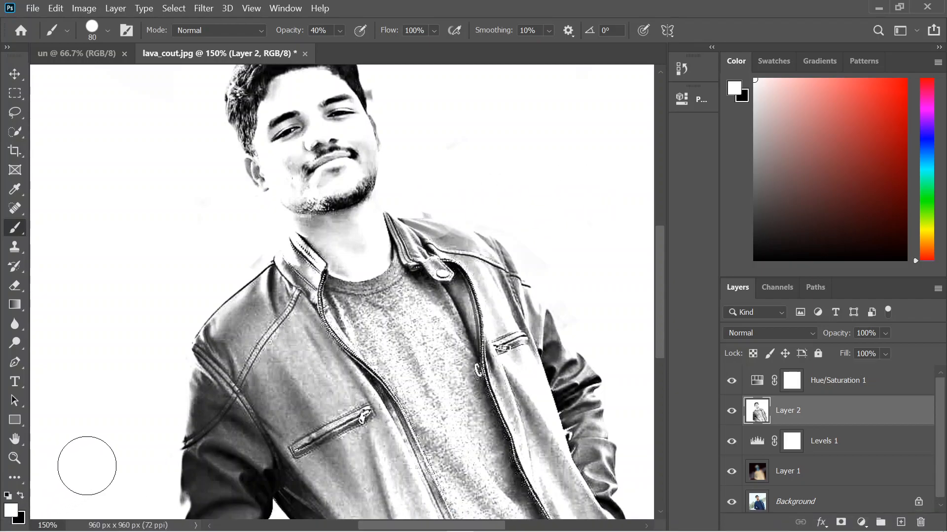
Check the cleaned-up portrait at 60% and 100% zoom, and return to the head at 150%.
mouse_move(662, 318)
mouse_down()
mouse_move(664, 286)
mouse_move(669, 374)
mouse_move(668, 312)
mouse_up()
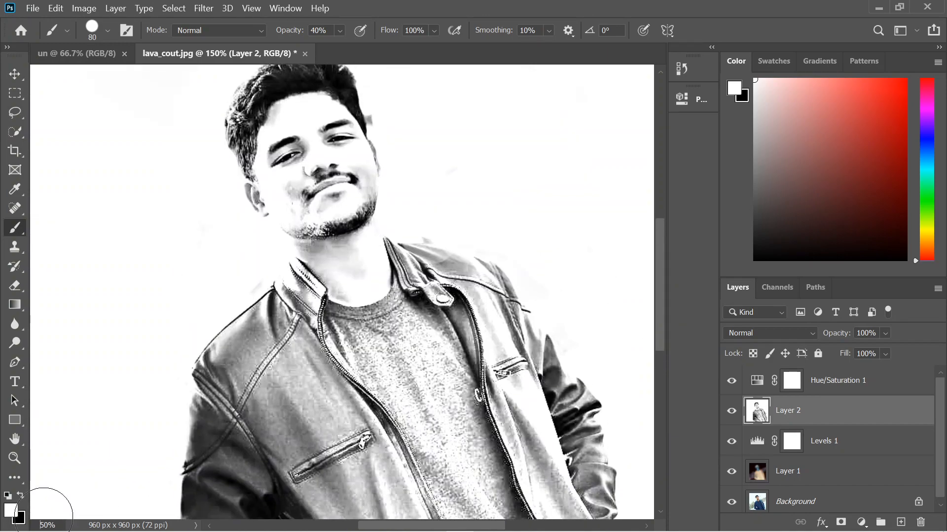
text(6)
key(Return)
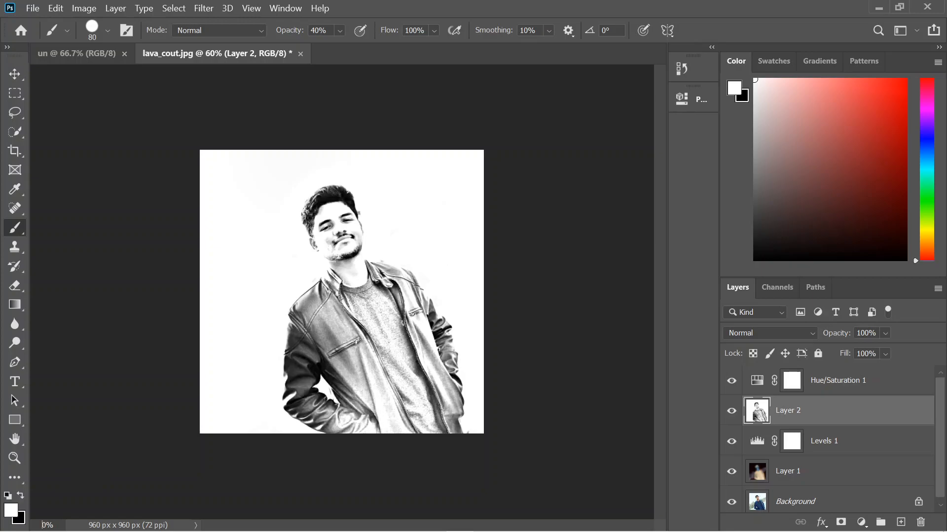
key(Return)
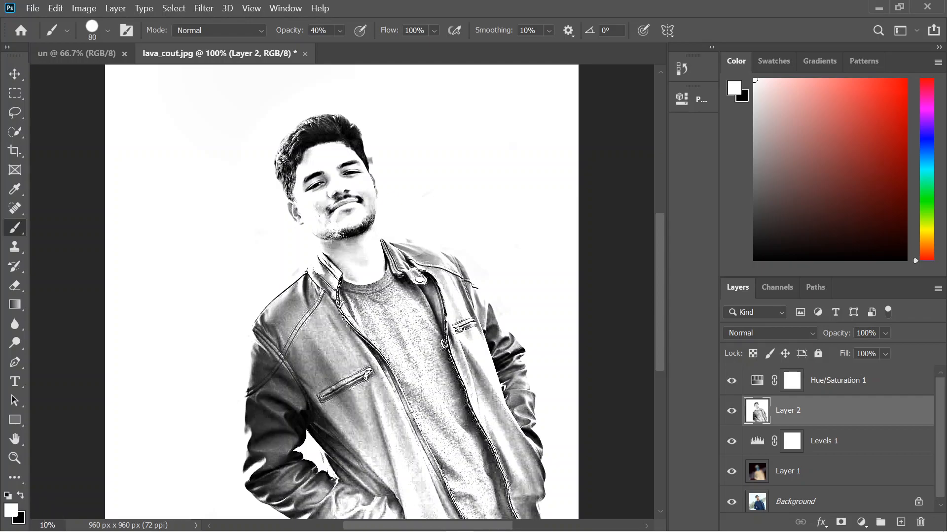
key(Return)
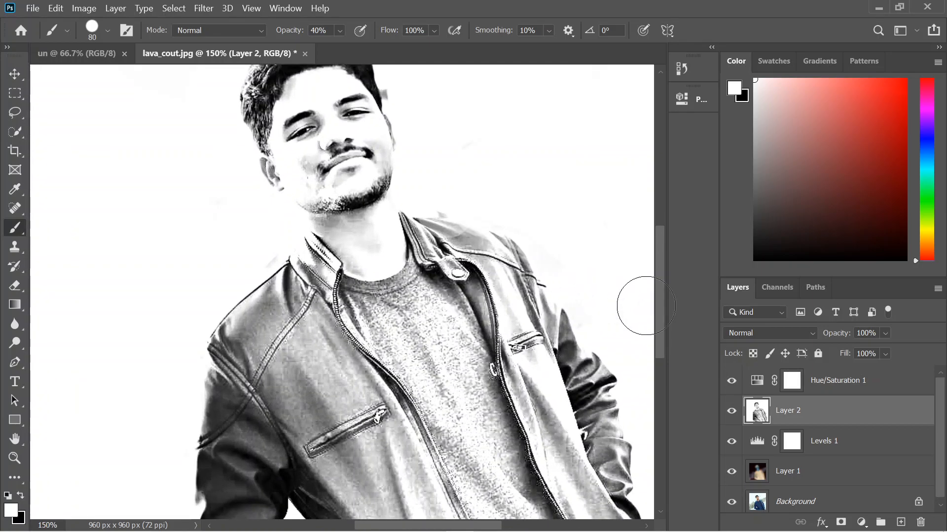
drag(659, 303, 661, 264)
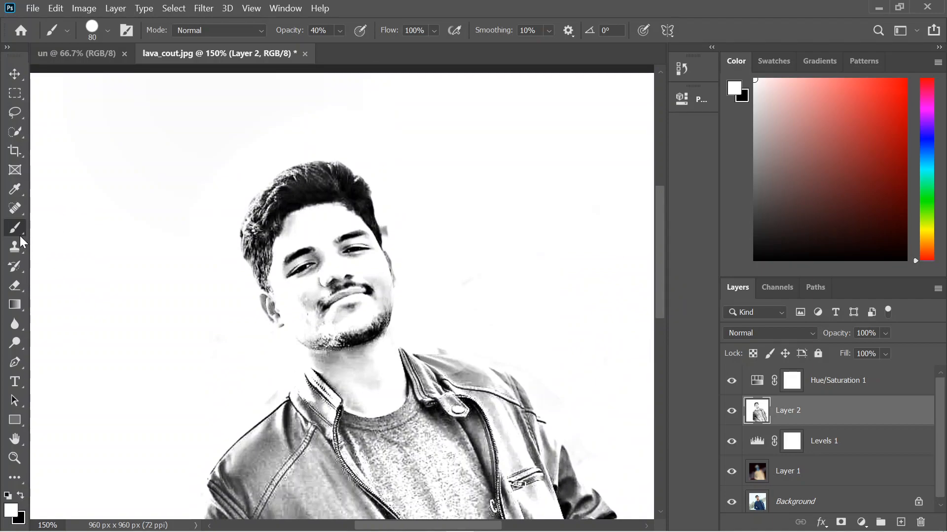
Activate the Mixer Brush tool with black as the foreground color and a brush size of 3 px.
right_click(22, 230)
click(51, 268)
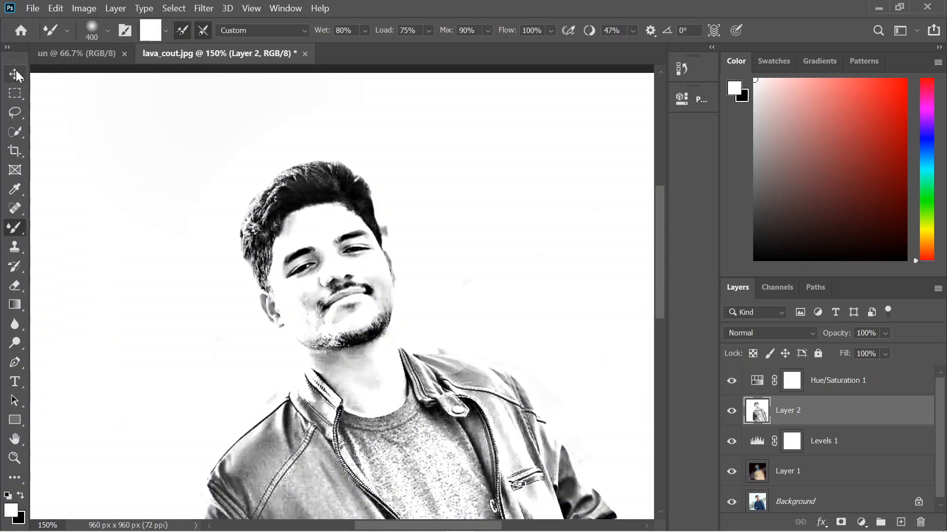
click(18, 516)
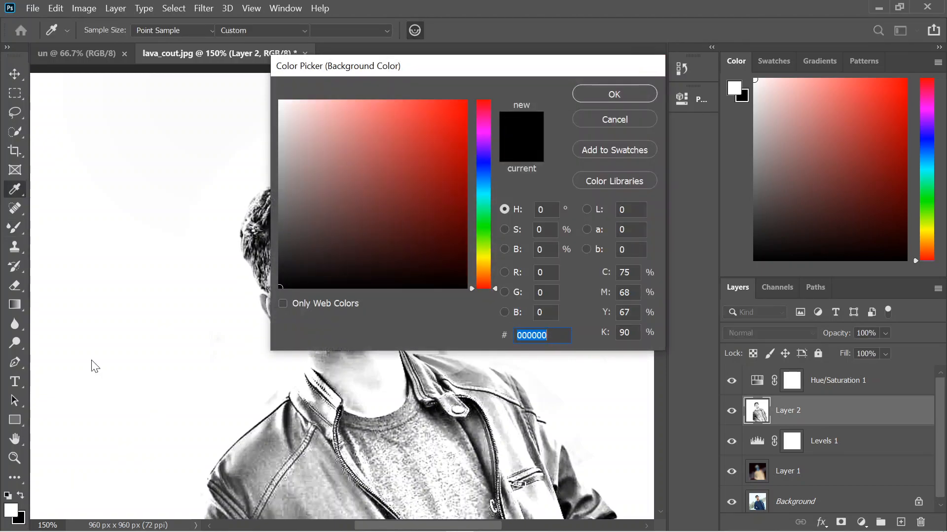
key(Escape)
click(20, 495)
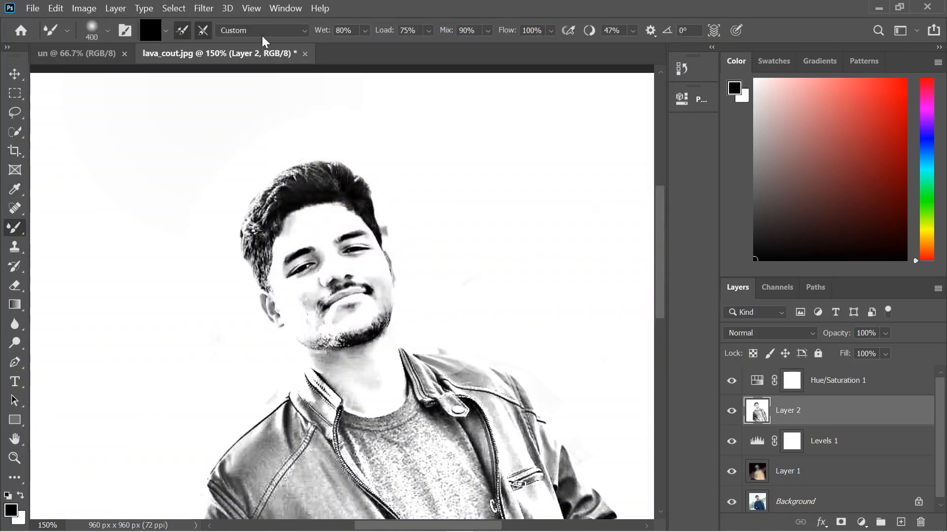
click(108, 31)
drag(84, 72, 88, 72)
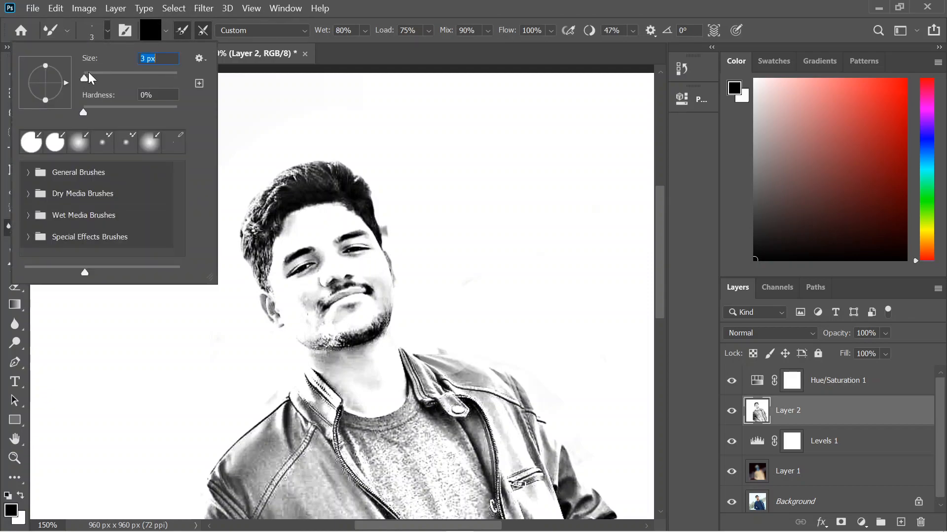
click(220, 179)
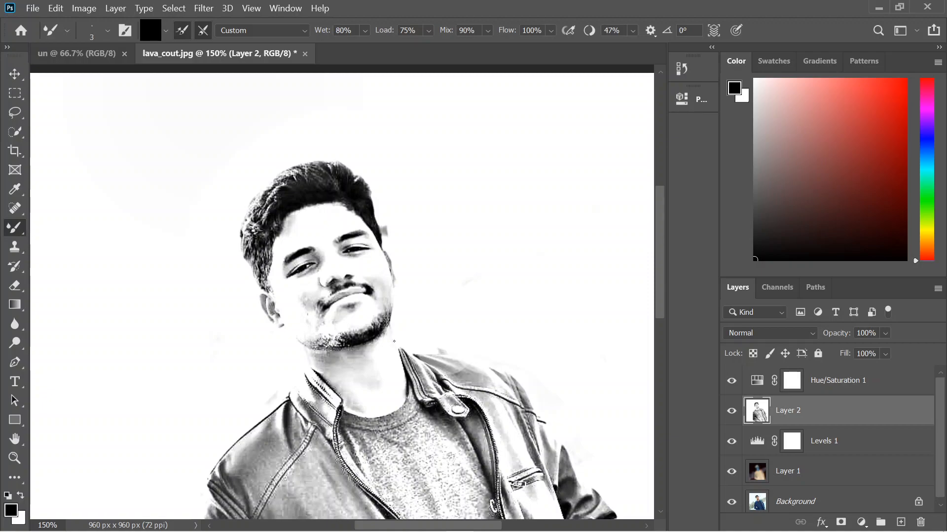
Examine the figure's edges from the head down to the jacket sleeves and hem.
scroll(419, 370, up, 2)
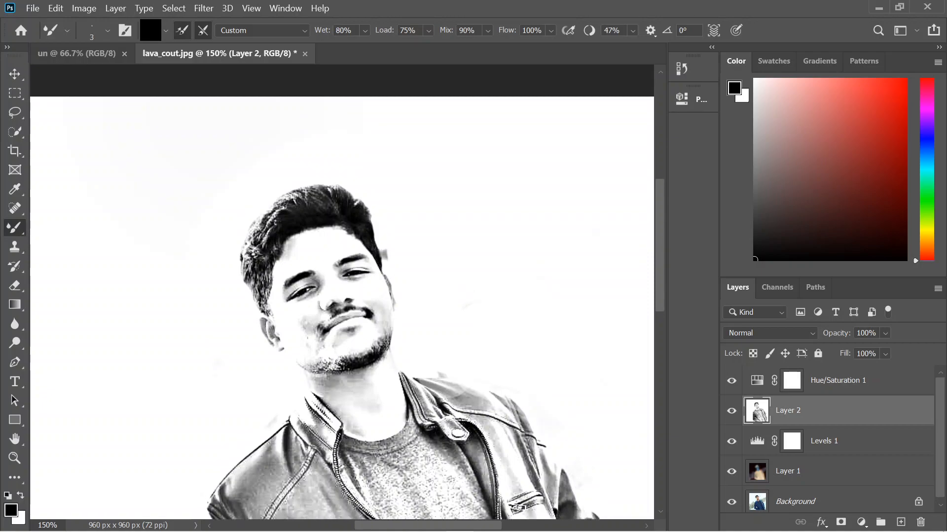
scroll(378, 376, down, 3)
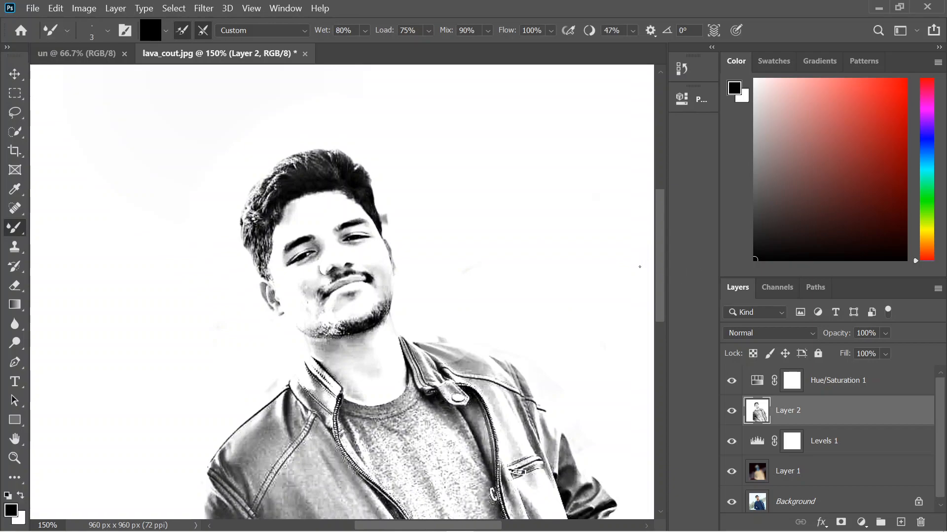
scroll(646, 261, down, 9)
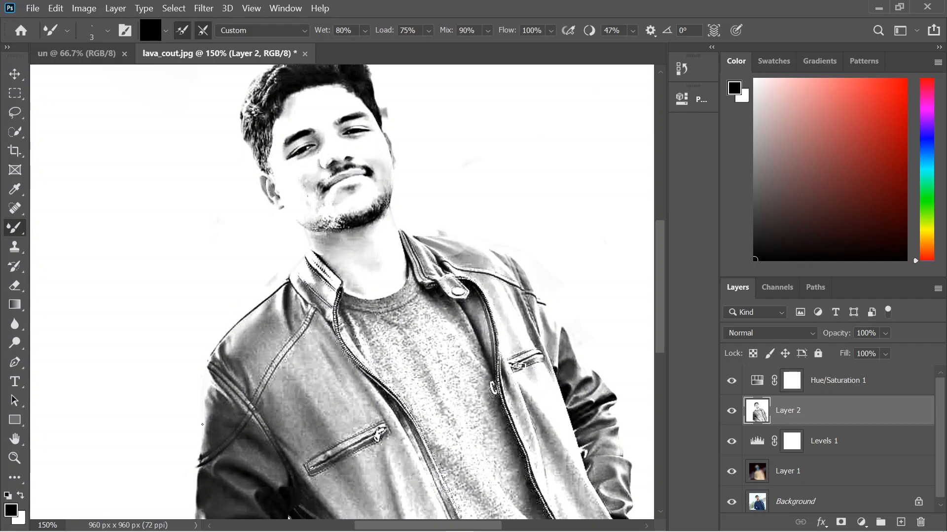
scroll(182, 459, down, 12)
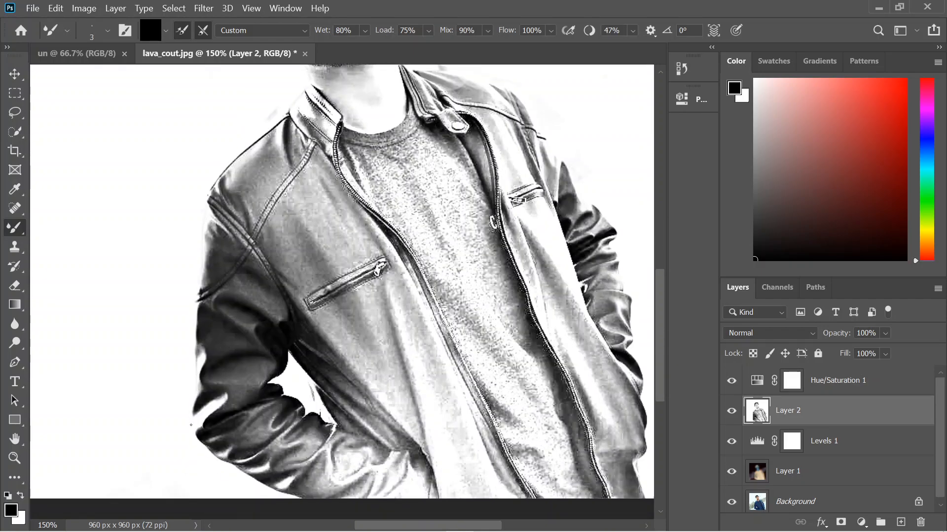
scroll(466, 138, up, 4)
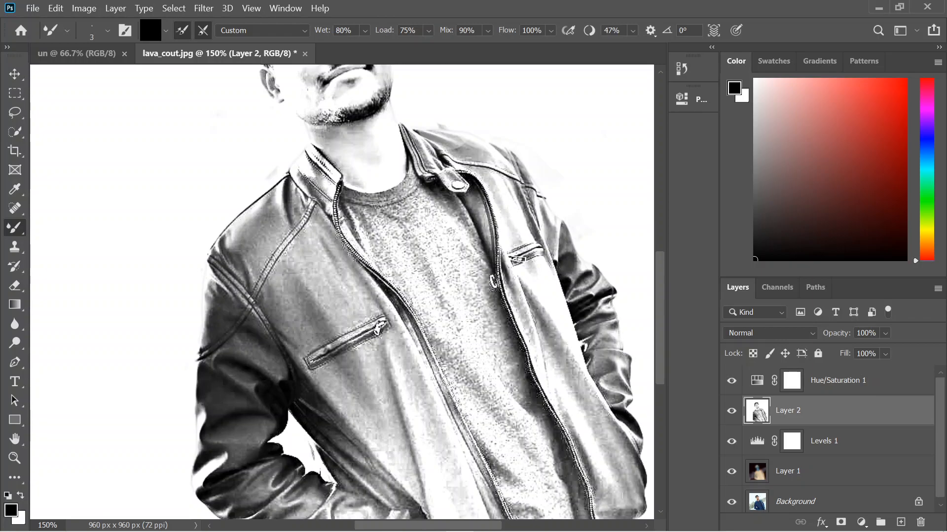
scroll(562, 357, down, 3)
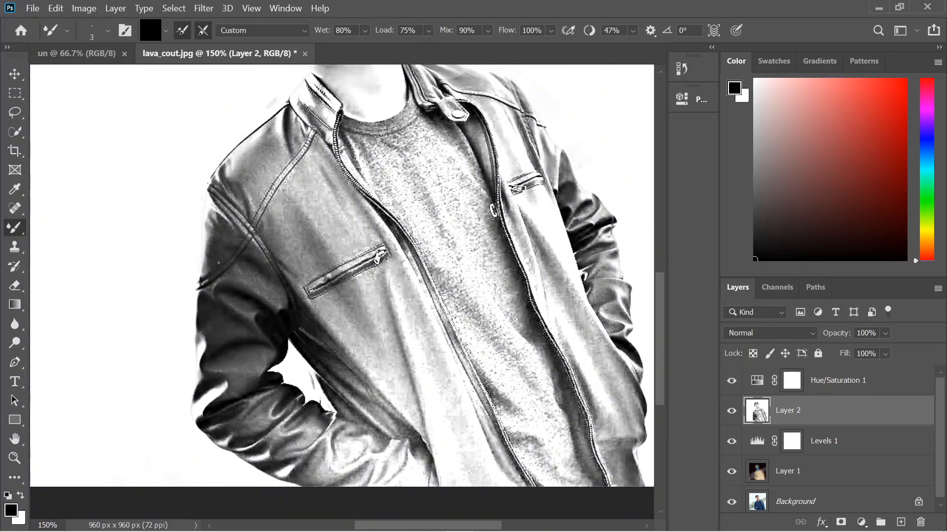
scroll(355, 303, up, 2)
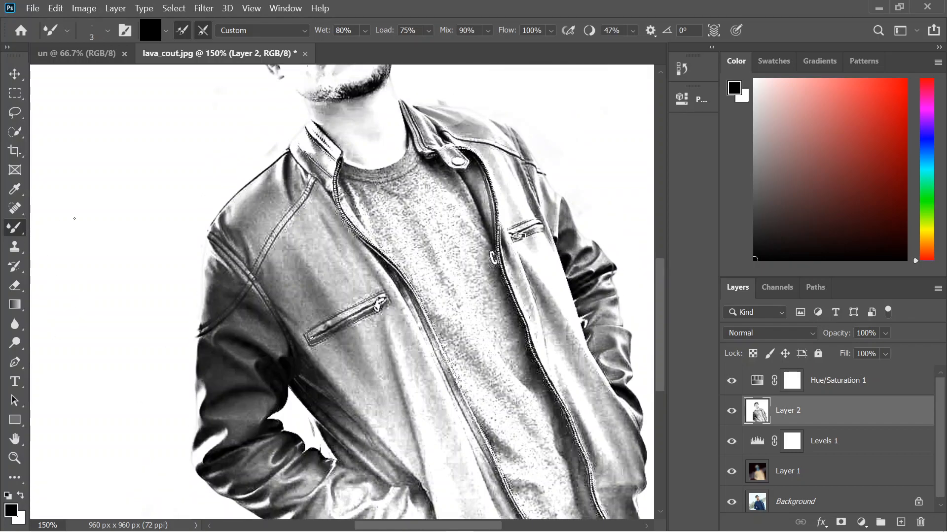
Switch back to the regular Brush tool and make white the foreground color.
right_click(20, 232)
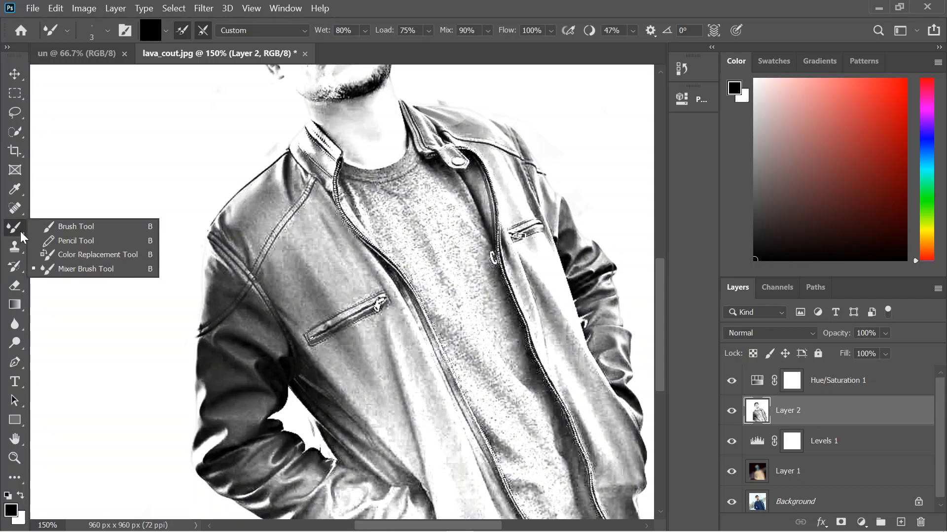
click(79, 227)
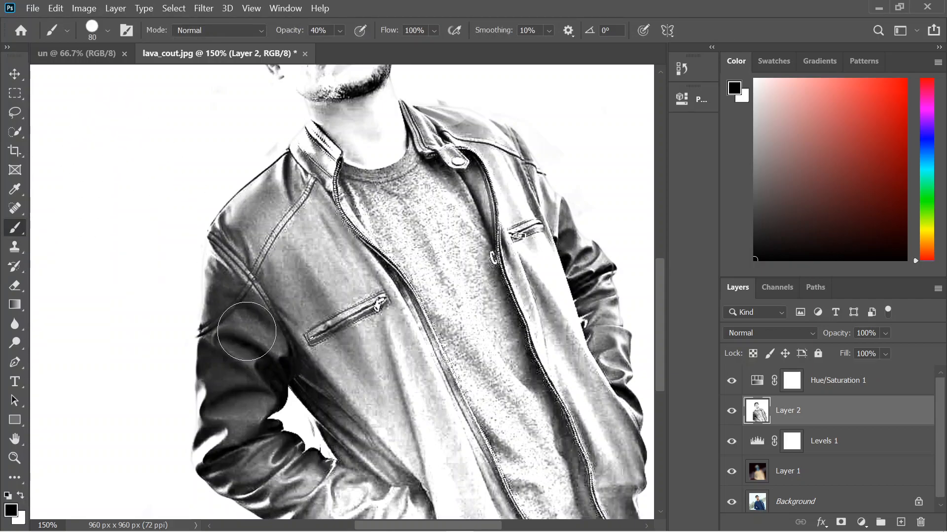
click(17, 522)
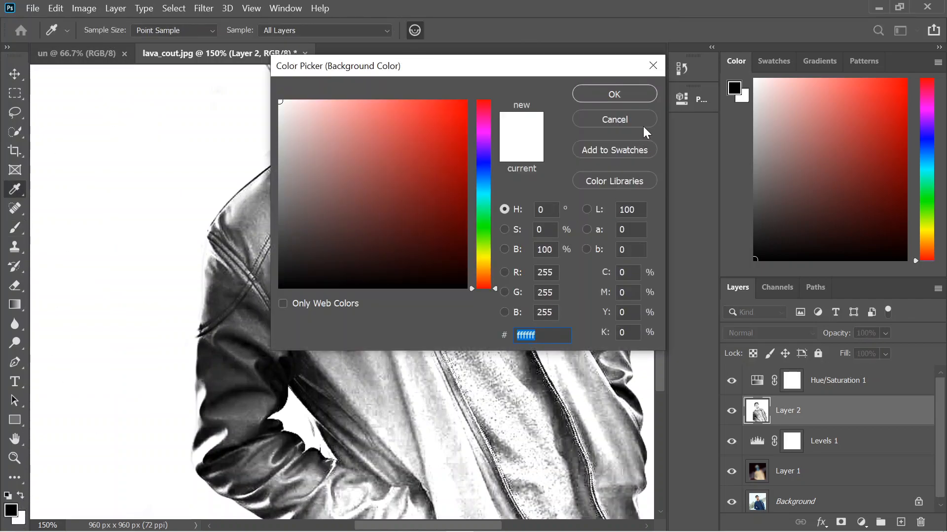
click(653, 65)
click(20, 496)
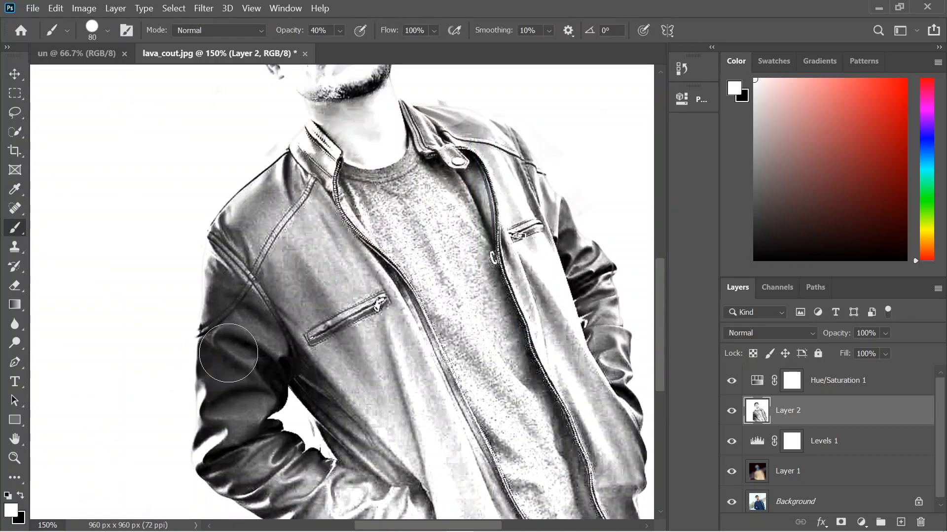
mouse_move(228, 353)
mouse_down()
mouse_move(247, 318)
mouse_move(254, 270)
mouse_up()
key(ctrl+z)
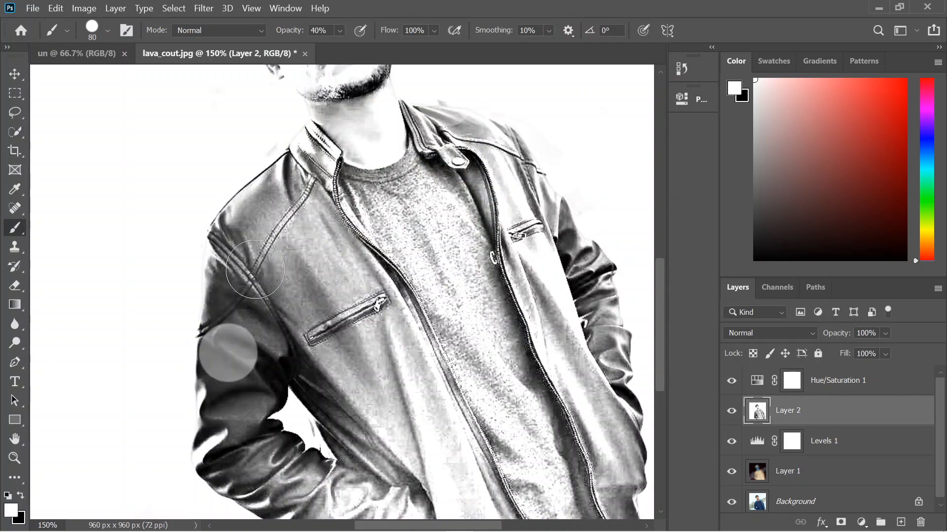
key(ctrl+z)
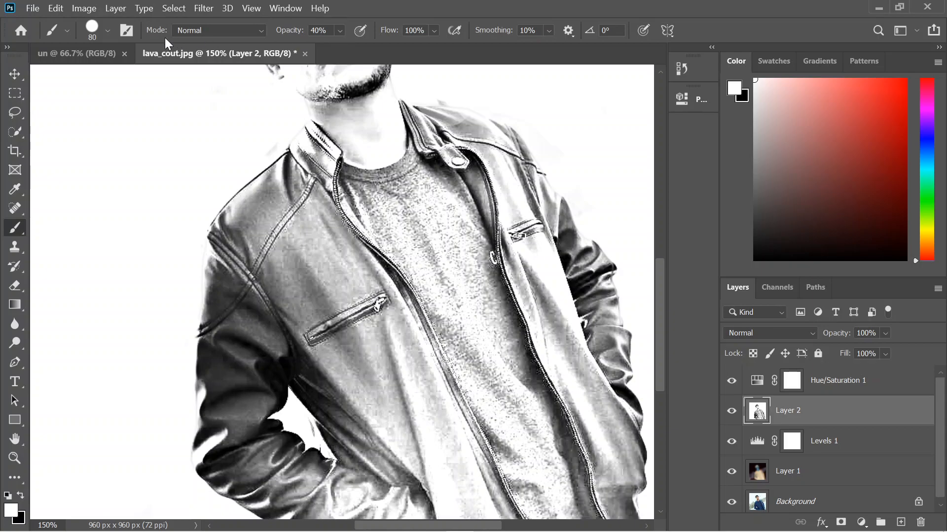
Set the brush hardness to 0% and dab soft white highlights over the dark upper sleeve on Layer 2.
click(107, 32)
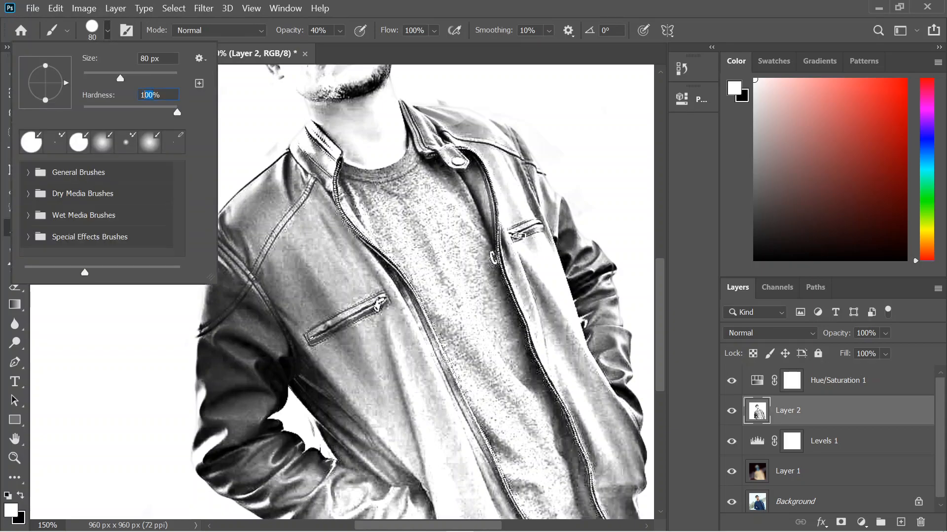
text(0)
key(Return)
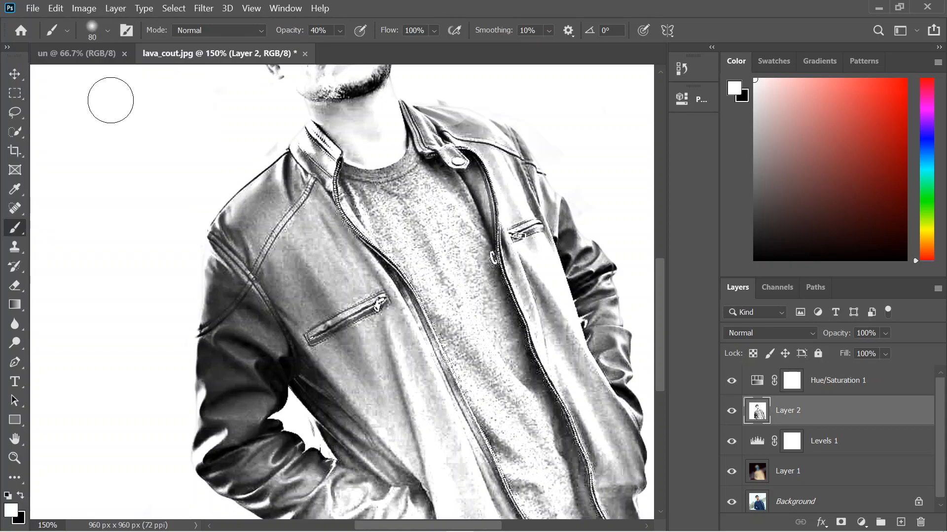
click(239, 397)
click(251, 281)
click(227, 325)
click(240, 357)
click(249, 252)
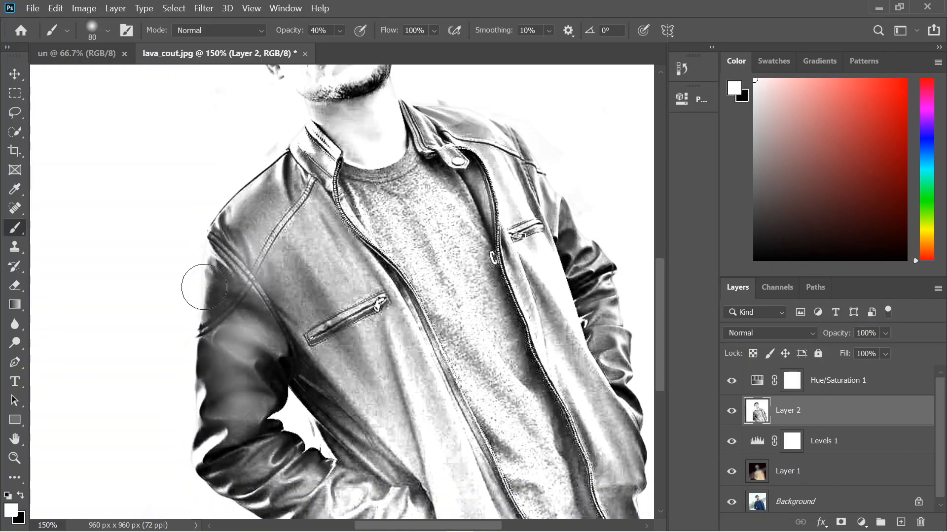
Dab more soft white highlights over the dark jacket sleeve on Layer 2, from the shoulder seam down to the elbow.
click(207, 343)
click(219, 426)
click(272, 324)
click(253, 256)
click(224, 265)
click(234, 322)
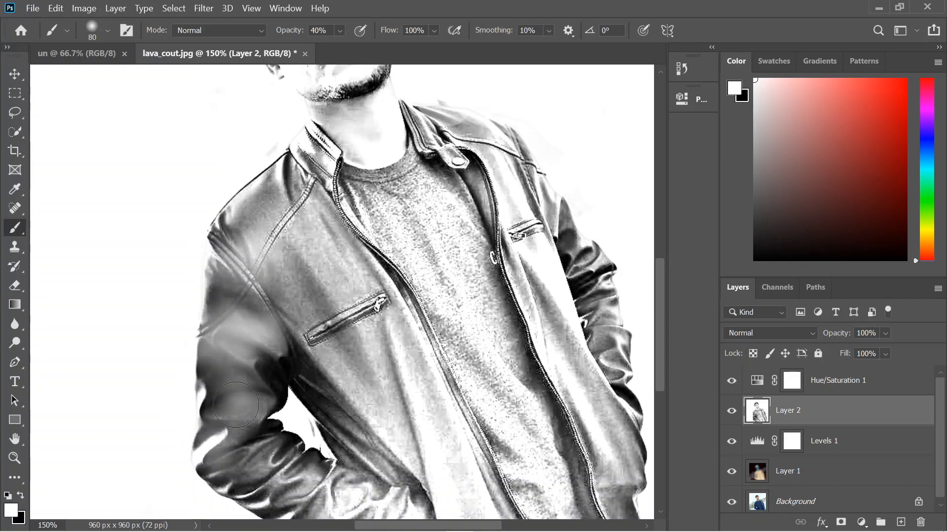
click(260, 391)
click(273, 360)
click(296, 389)
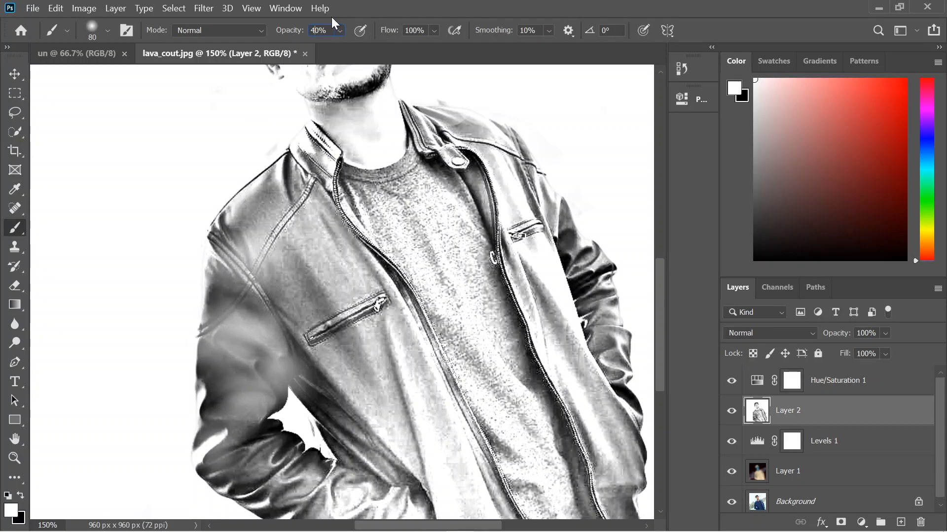
Undo the soft white dabs painted on the jacket sleeve.
click(107, 32)
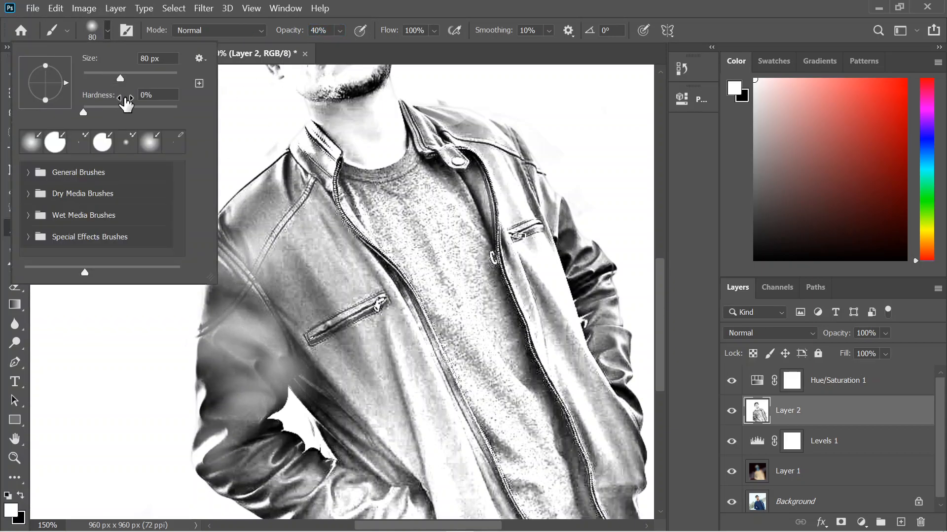
click(67, 373)
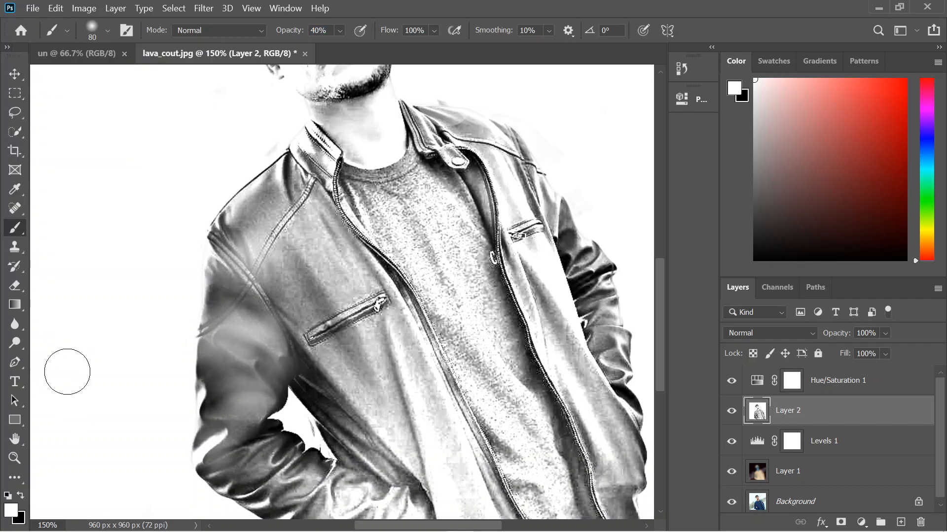
key(ctrl+z)
key(ctrl+z)
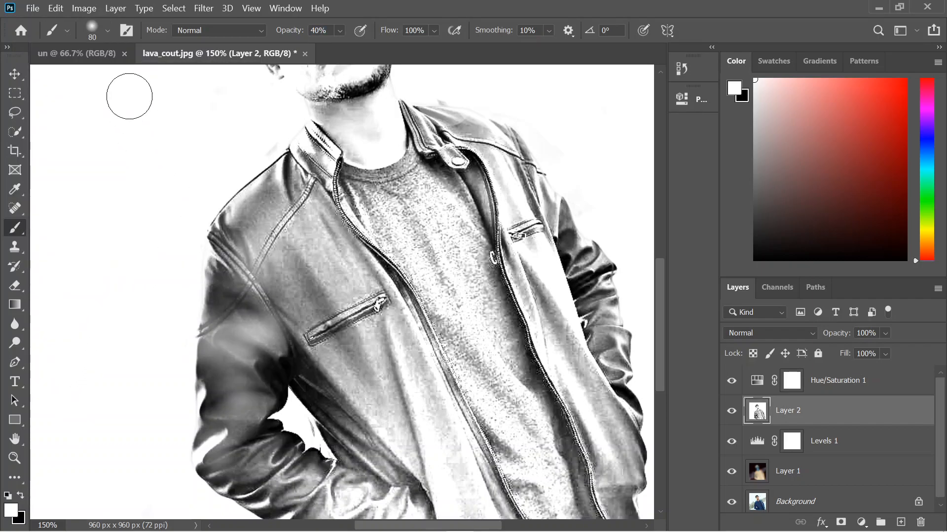
key(ctrl+z)
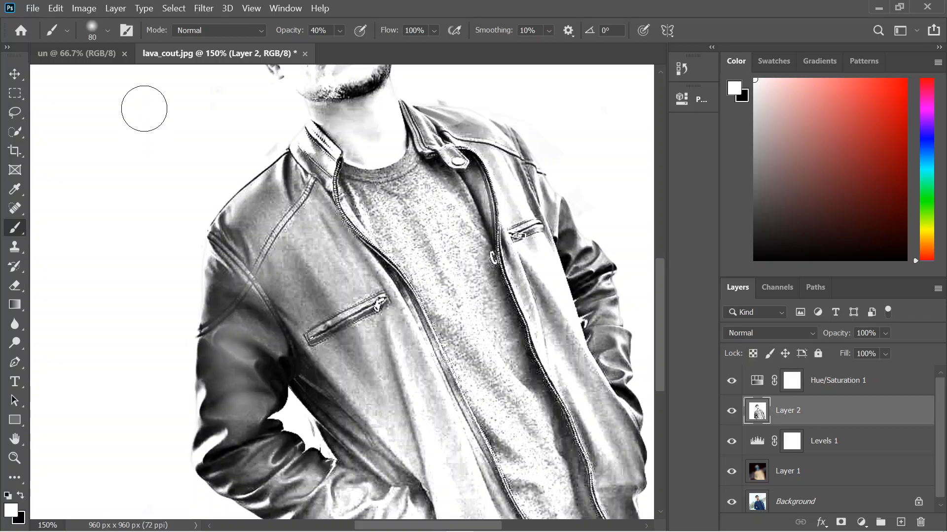
key(ctrl+z)
Set the brush size to 400 px and lighten the dark upper sleeve with soft white, undoing the excess on the lower sleeve.
click(108, 31)
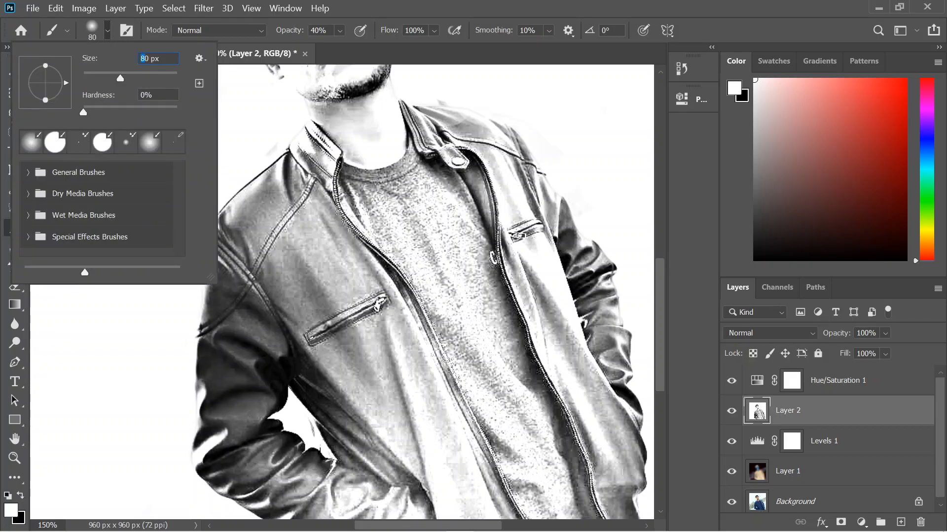
key(BackSpace)
text(40)
key(Return)
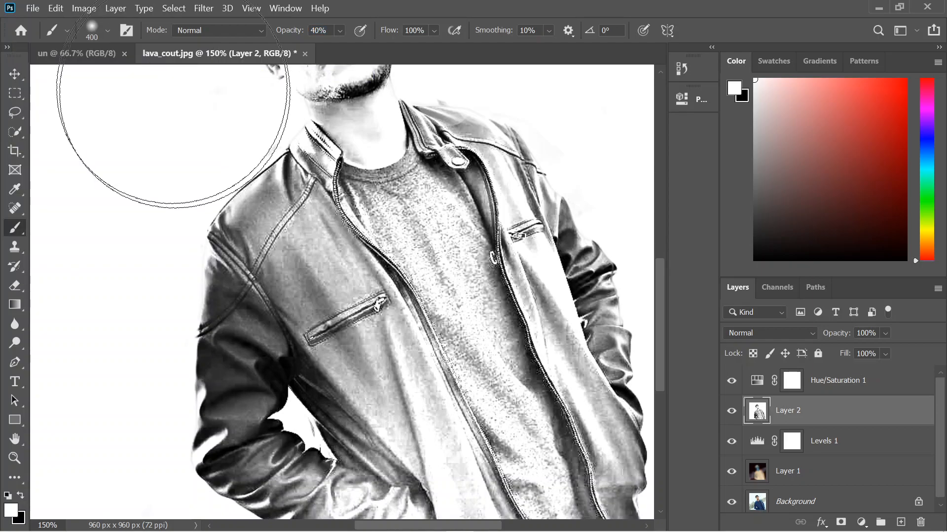
drag(239, 330, 317, 454)
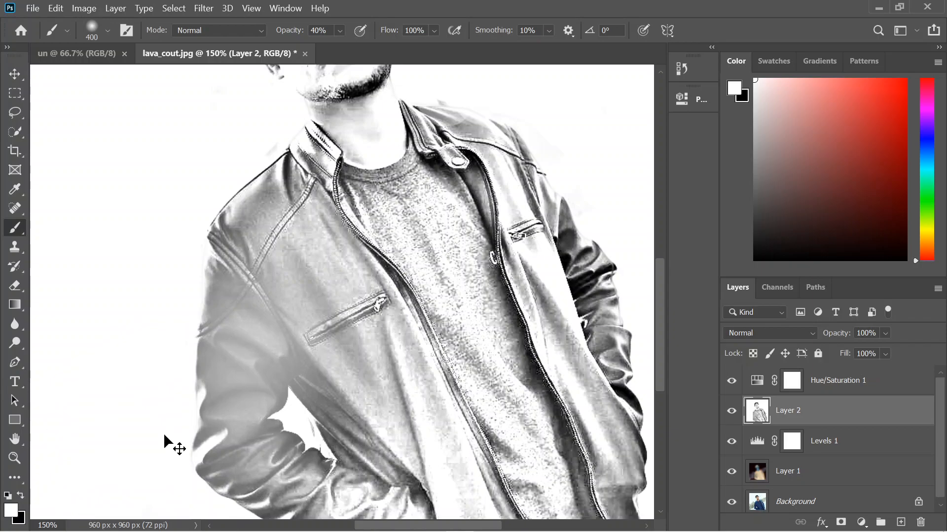
key(ctrl+z)
key(ctrl+z)
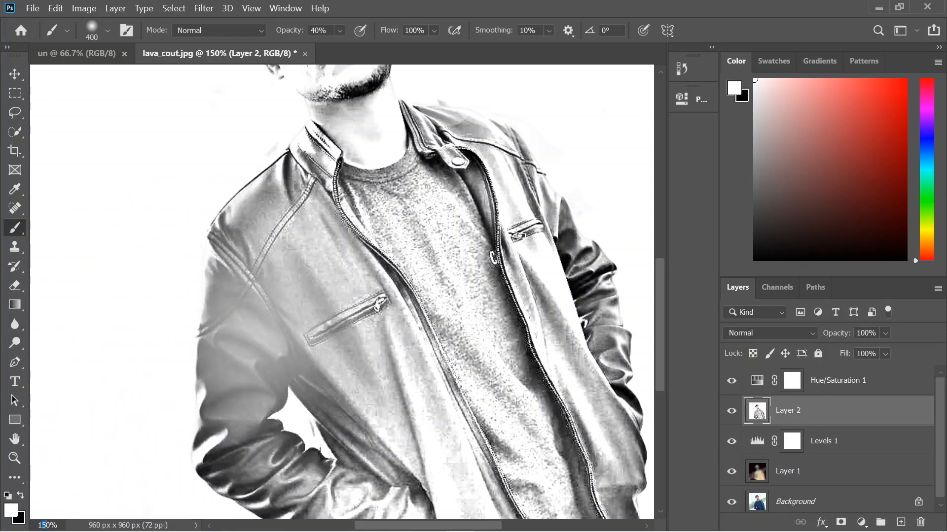
Compare the whole figure at 100% zoom with the finished pencil_drawinf.png in Photos, and return to Photoshop.
text(0)
key(Return)
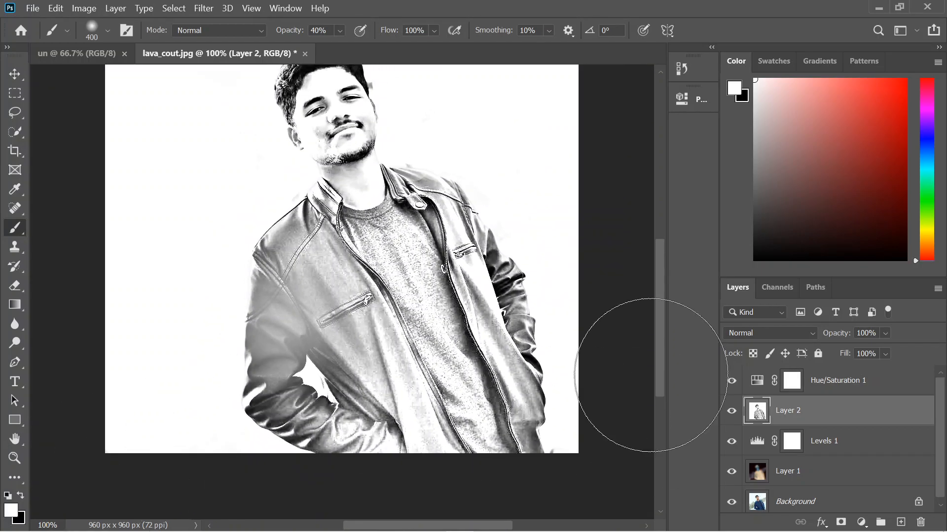
drag(658, 365, 659, 344)
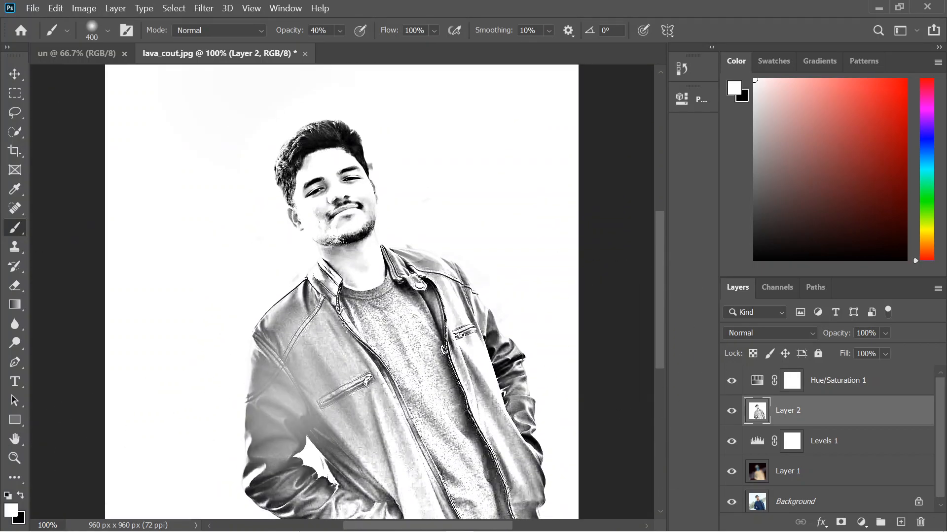
mouse_move(565, 531)
click(516, 521)
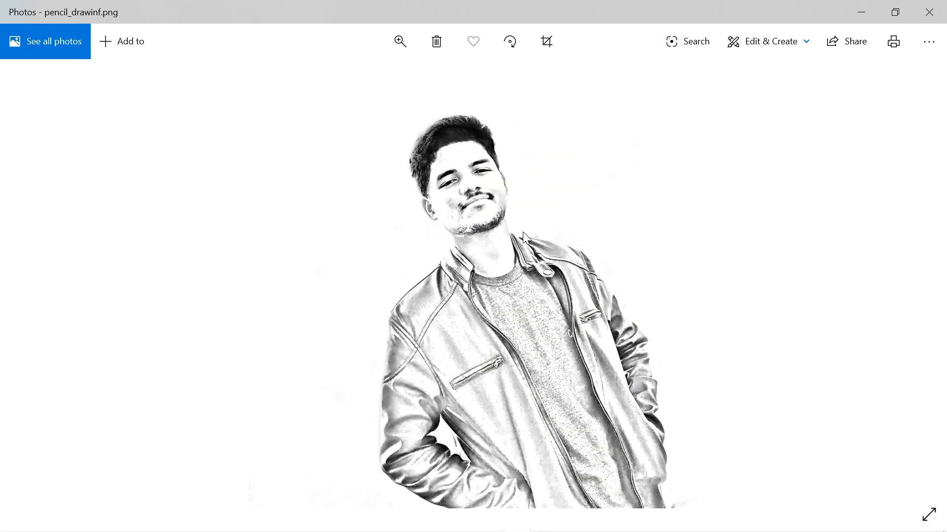
mouse_move(338, 528)
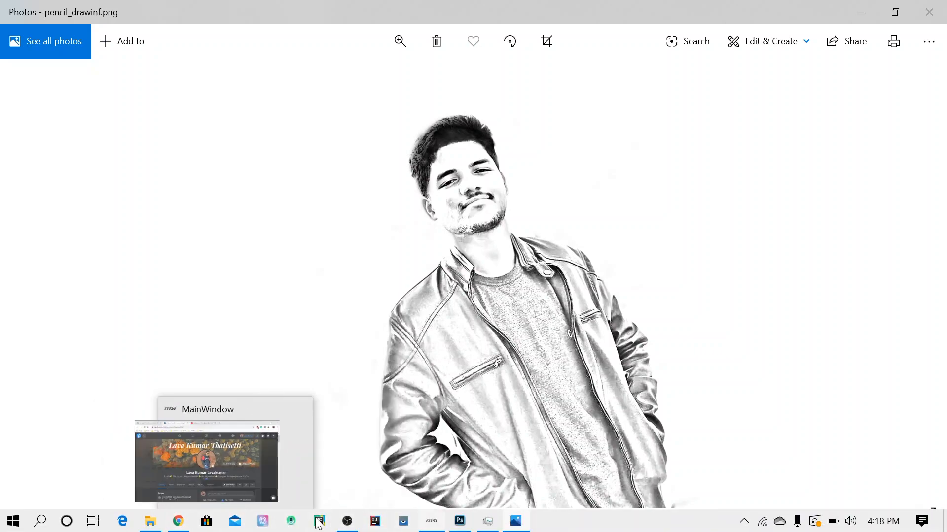
click(461, 522)
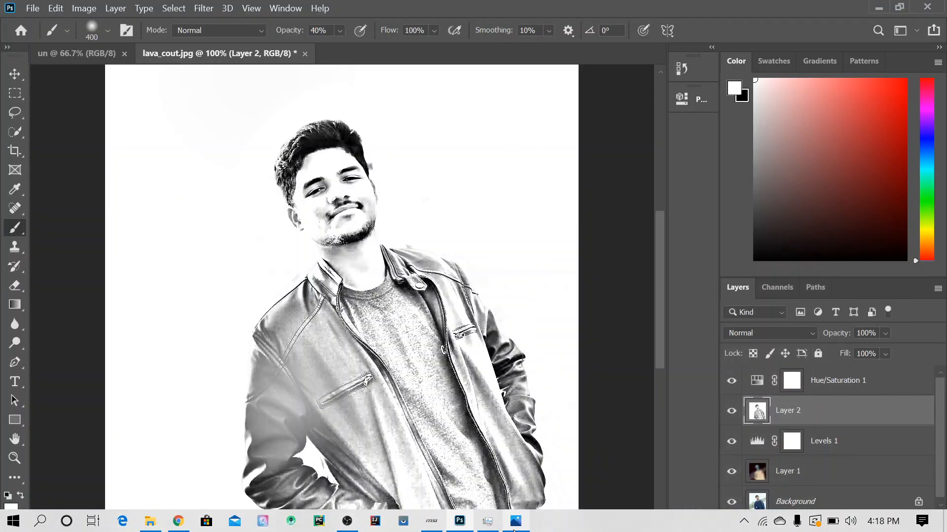
click(462, 522)
click(462, 522)
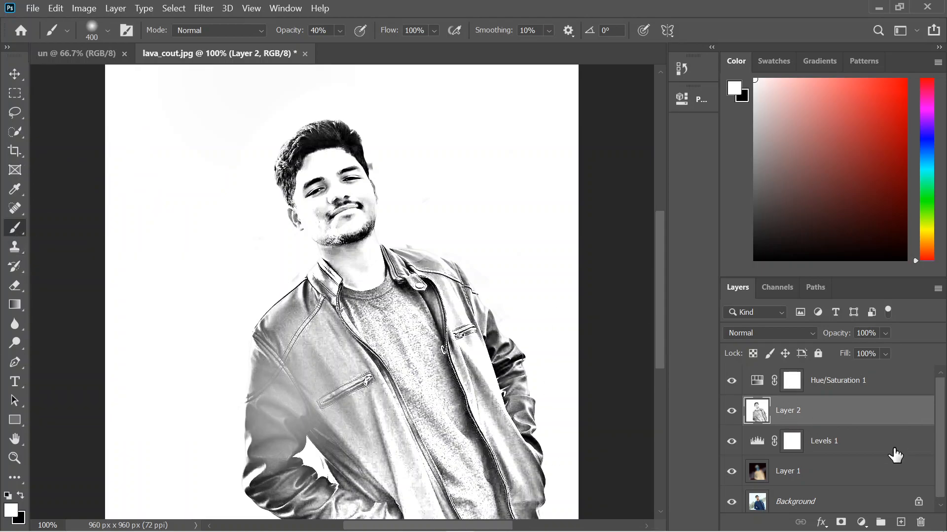
Apply the basic Blur filter to Layer 2.
click(863, 523)
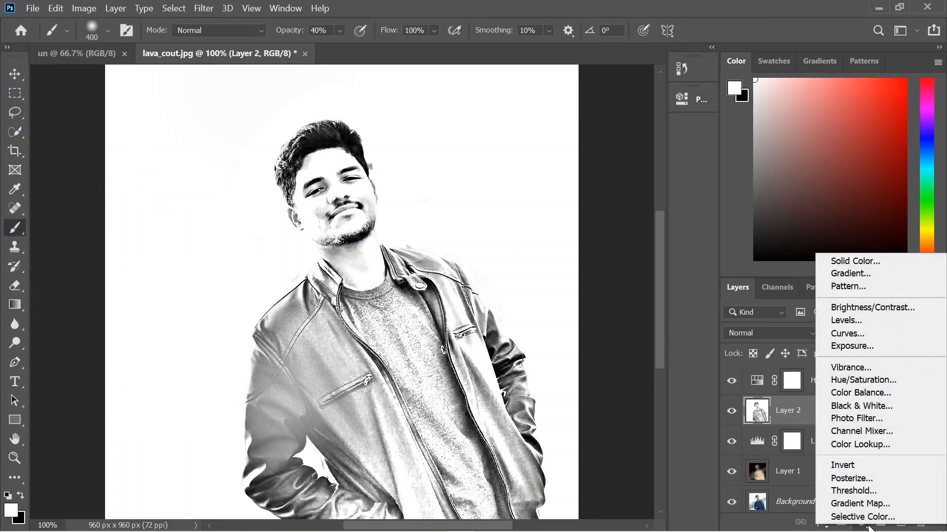
click(196, 10)
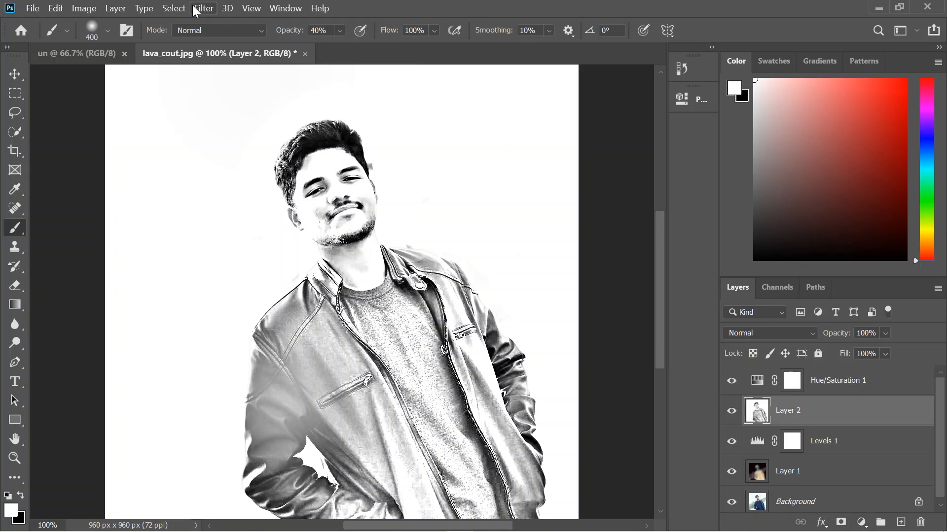
click(200, 10)
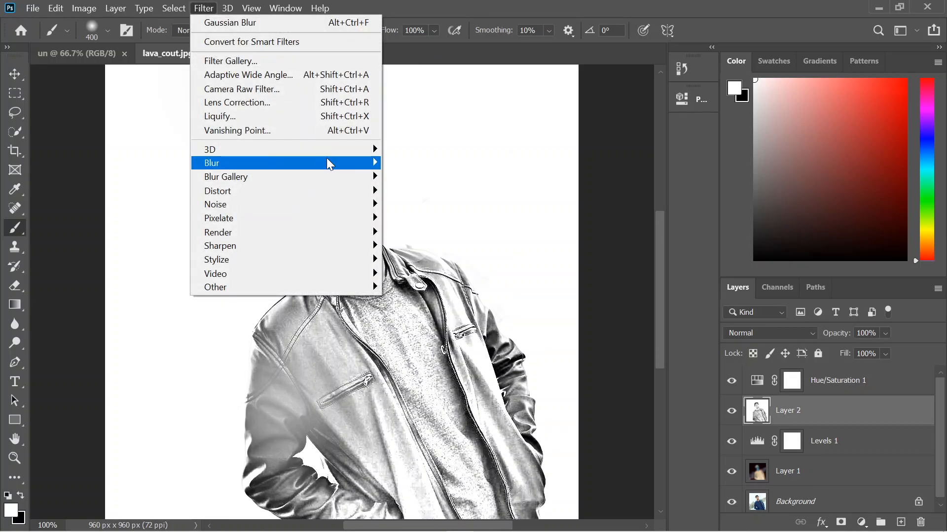
mouse_move(327, 162)
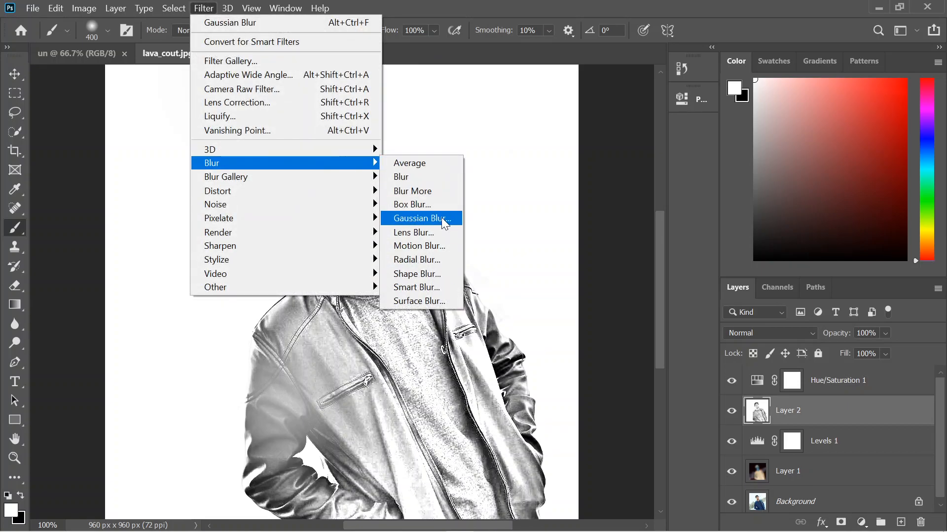
click(407, 177)
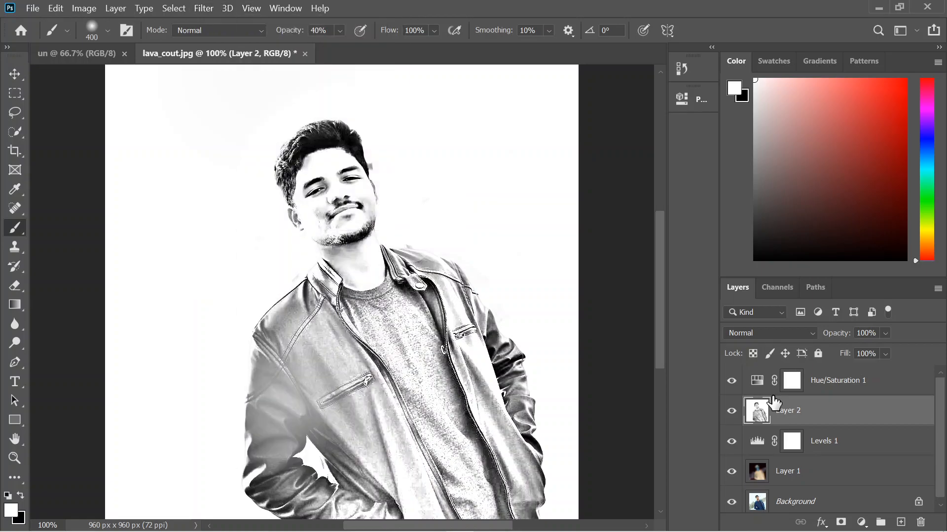
Add a Levels adjustment layer directly above Layer 2, keeping its default settings.
click(862, 522)
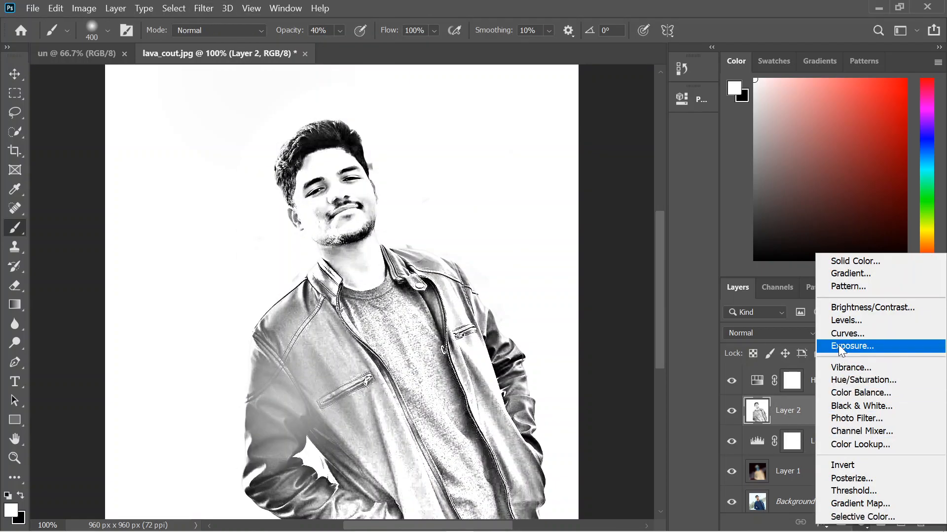
click(844, 321)
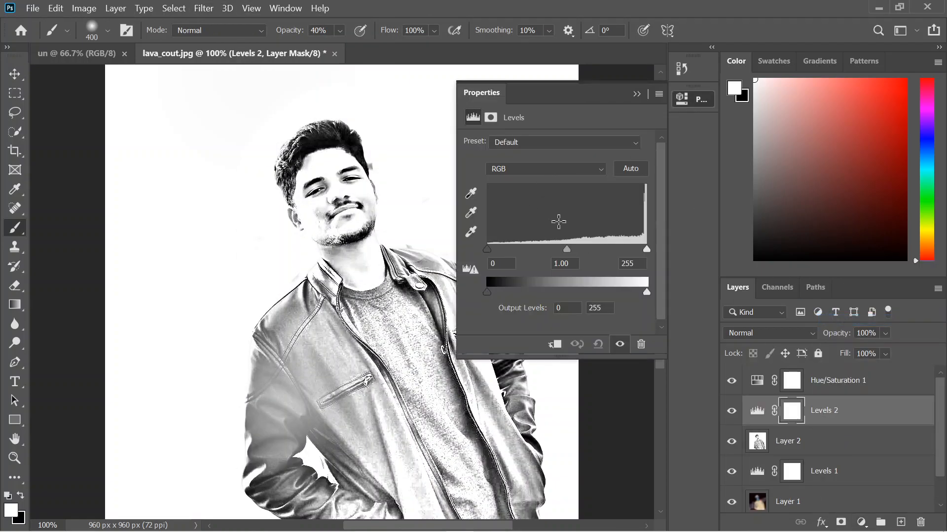
click(637, 94)
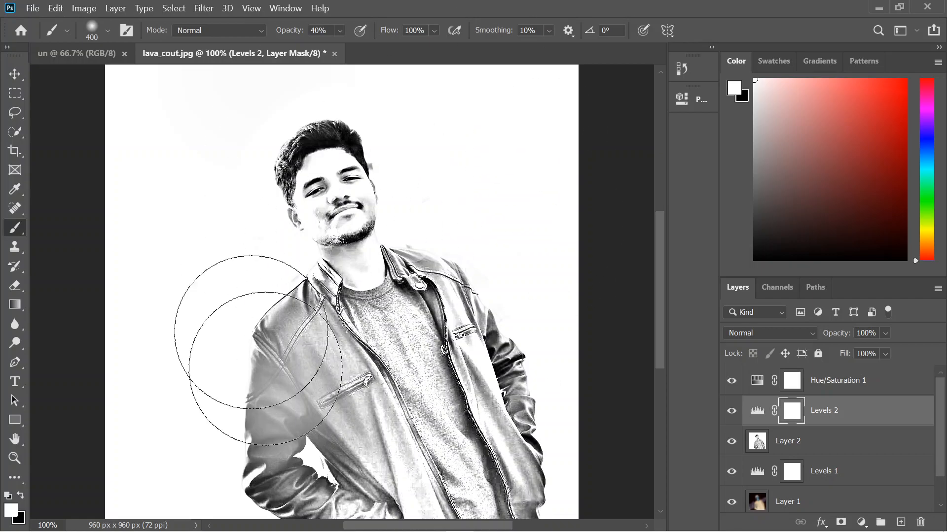
Switch to Photos and examine the finished pencil_drawinf.png as the reference result.
mouse_move(563, 527)
click(516, 522)
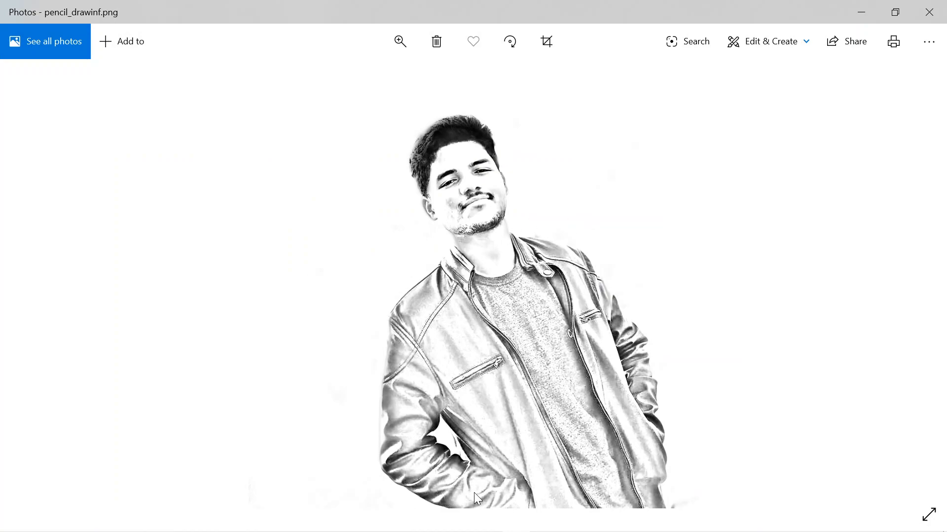
click(178, 523)
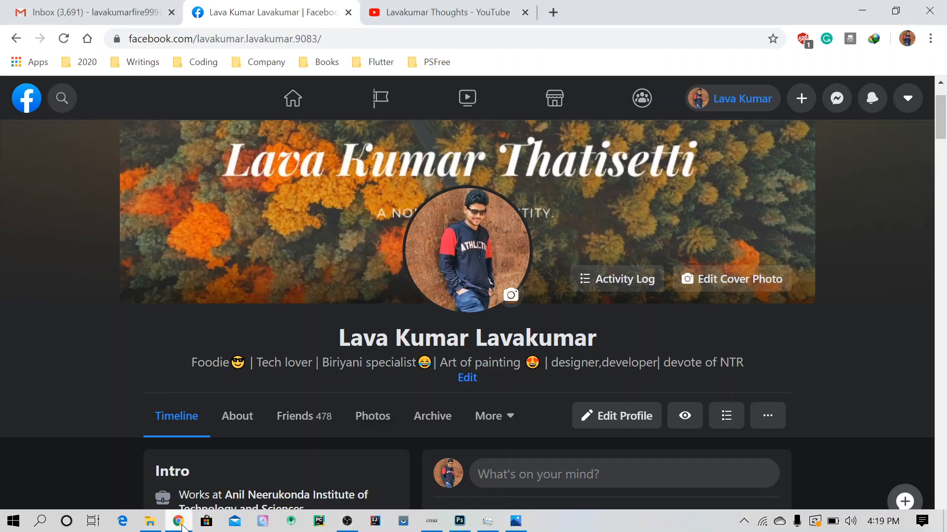
Switch to File Explorer and open the 3models image from the Myimages folder.
click(151, 522)
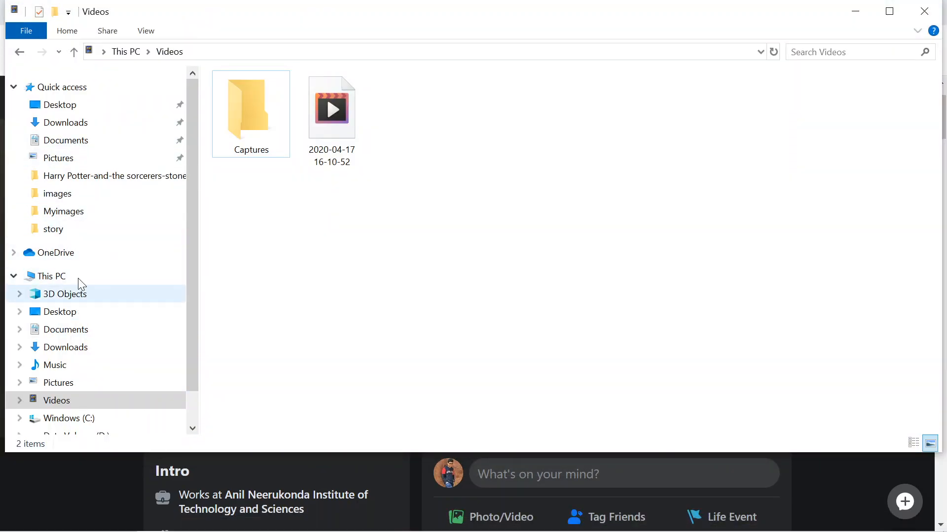
click(74, 195)
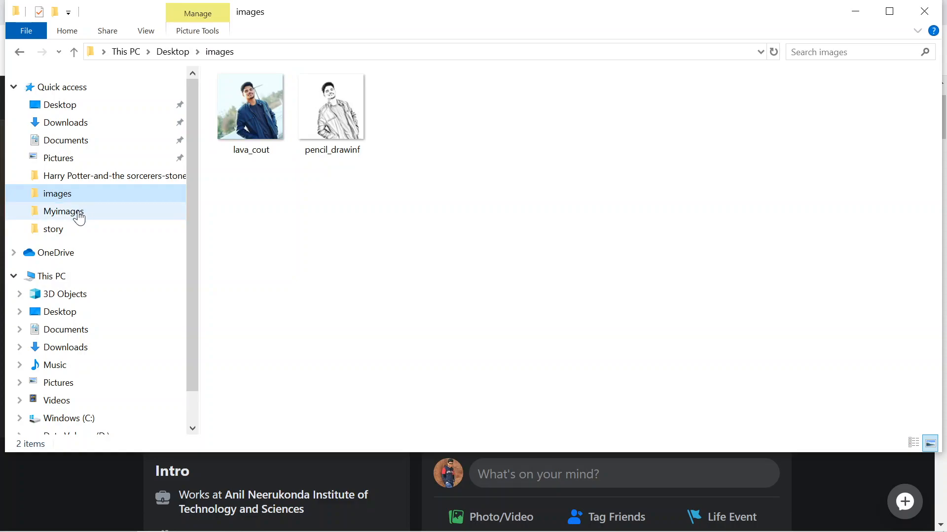
click(79, 216)
click(357, 120)
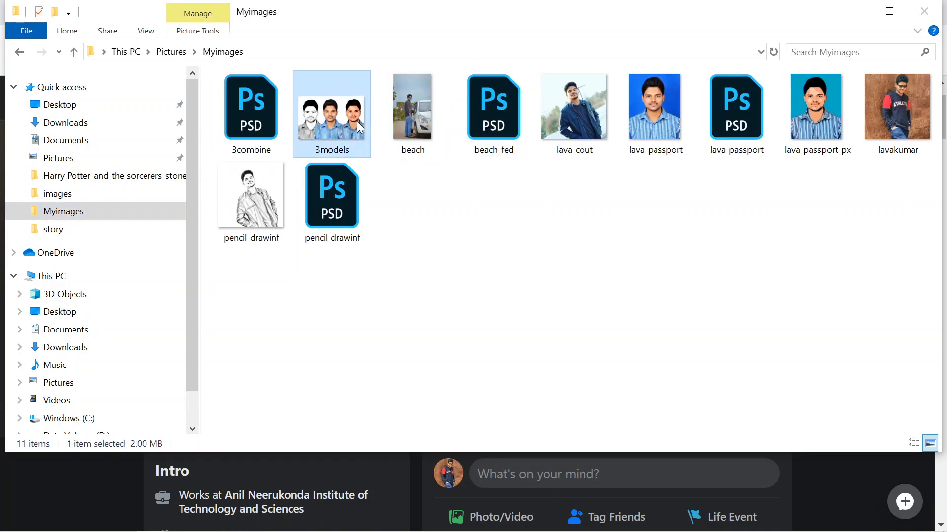
double_click(357, 120)
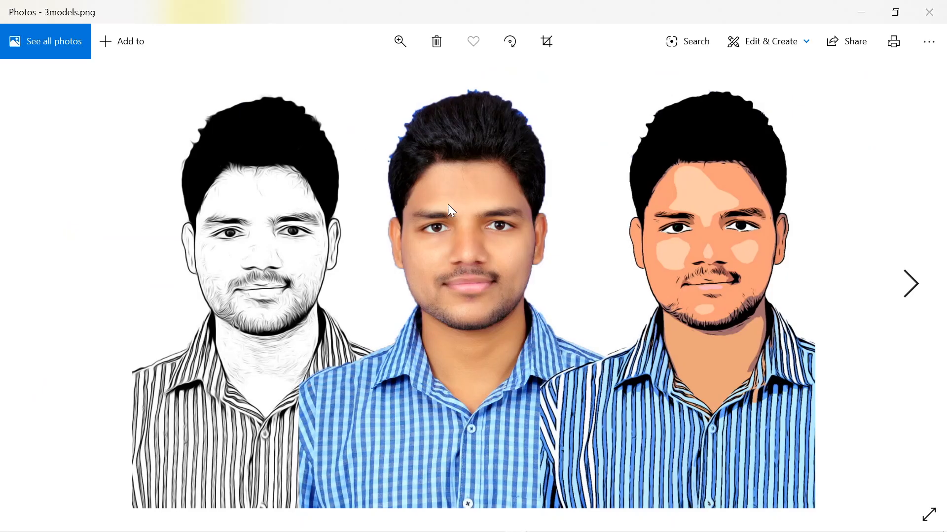